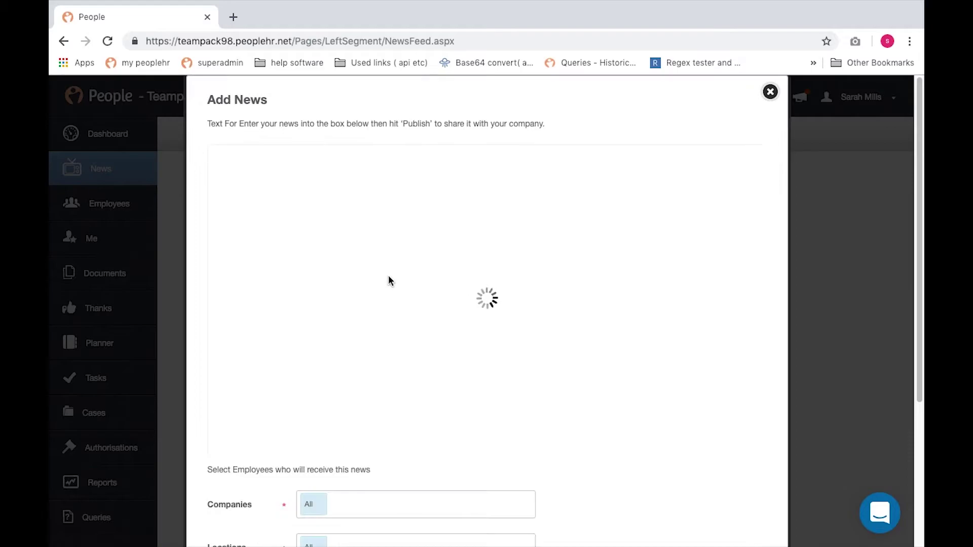
# Examine the news form's recipient, email notification and comment options, and close it without publishing
pyautogui.scroll(-5, 423, 308)
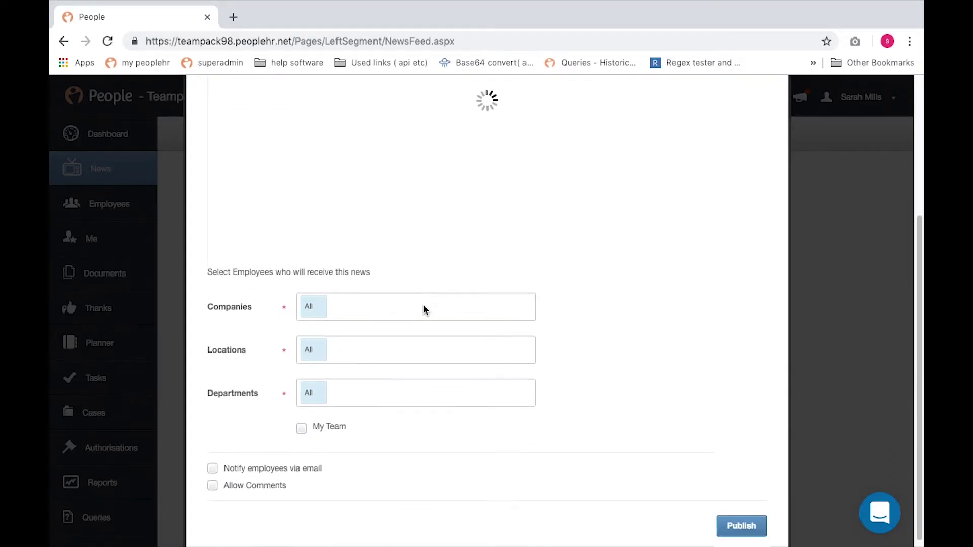
pyautogui.click(211, 462)
pyautogui.scroll(5, 412, 284)
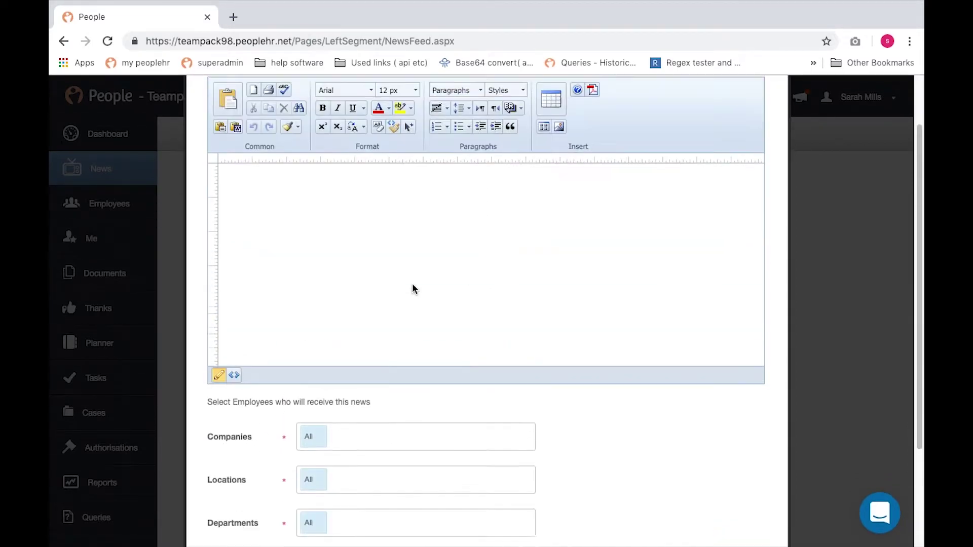
pyautogui.click(769, 94)
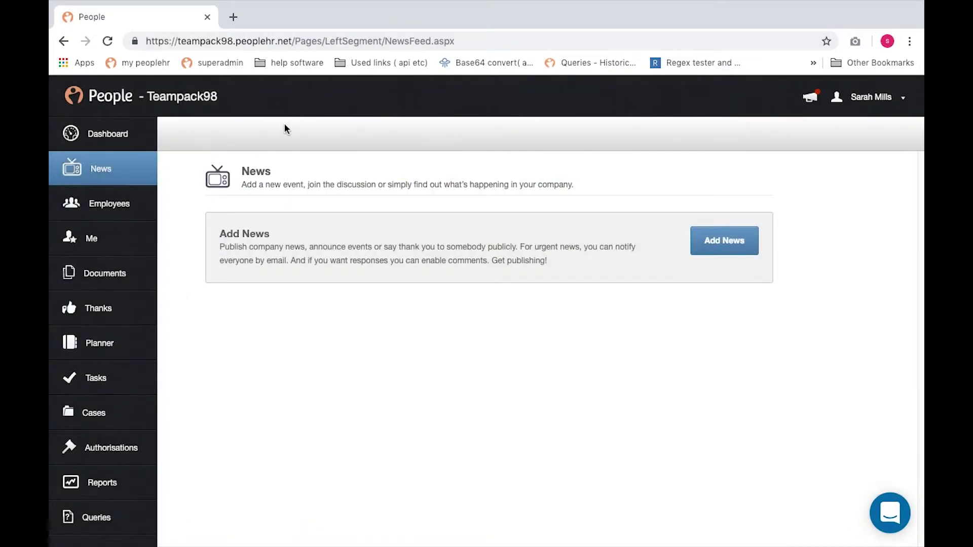
# View the employee list and bring up its search by name or employee ID
pyautogui.click(142, 215)
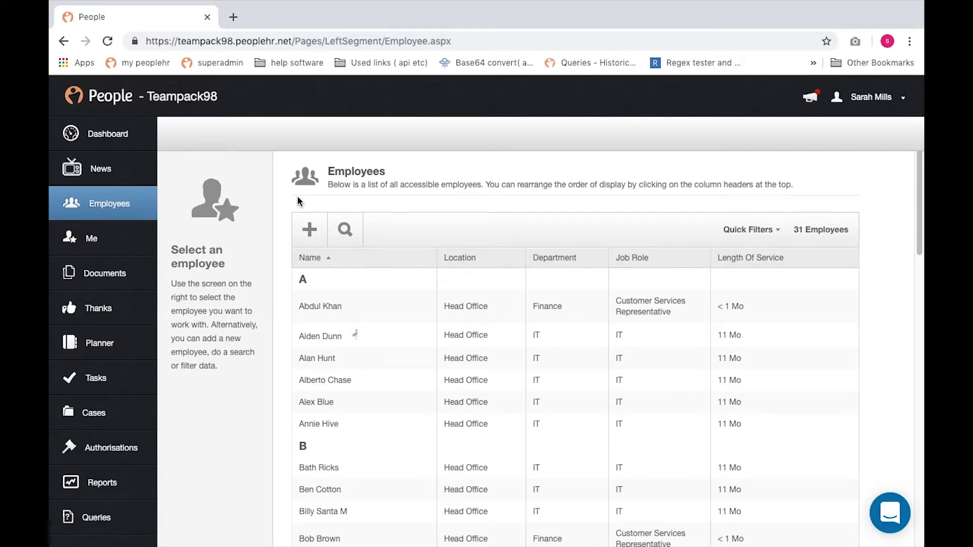
pyautogui.click(345, 230)
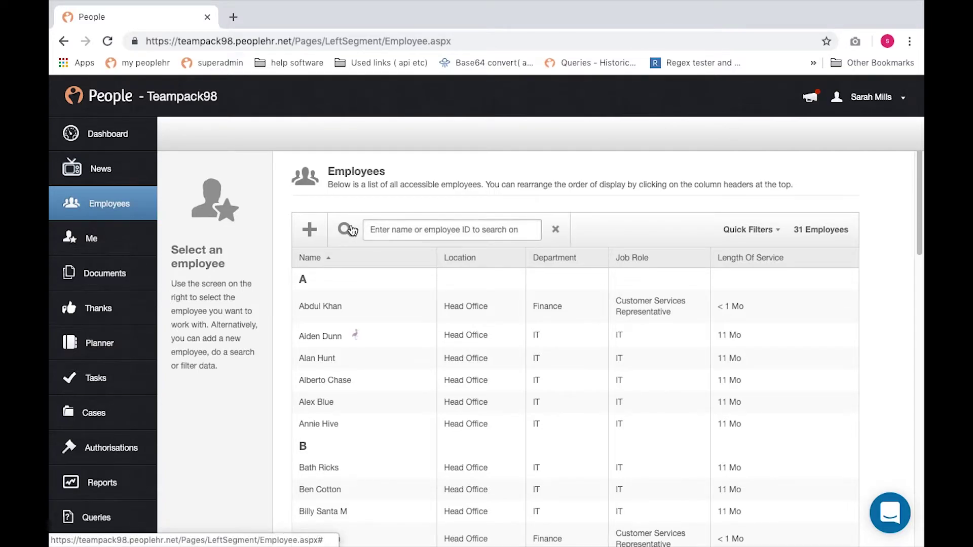
pyautogui.click(390, 229)
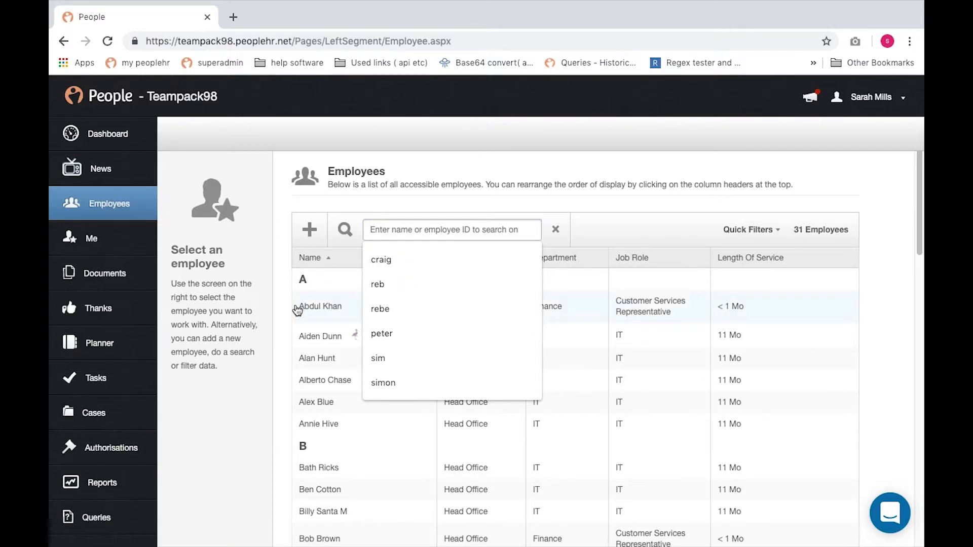
pyautogui.click(716, 238)
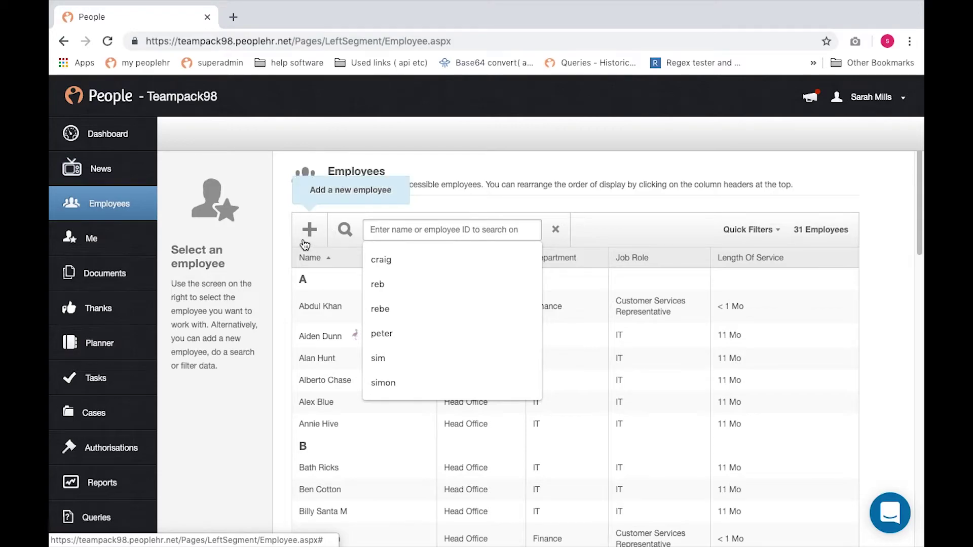
pyautogui.scroll(-3, 71, 378)
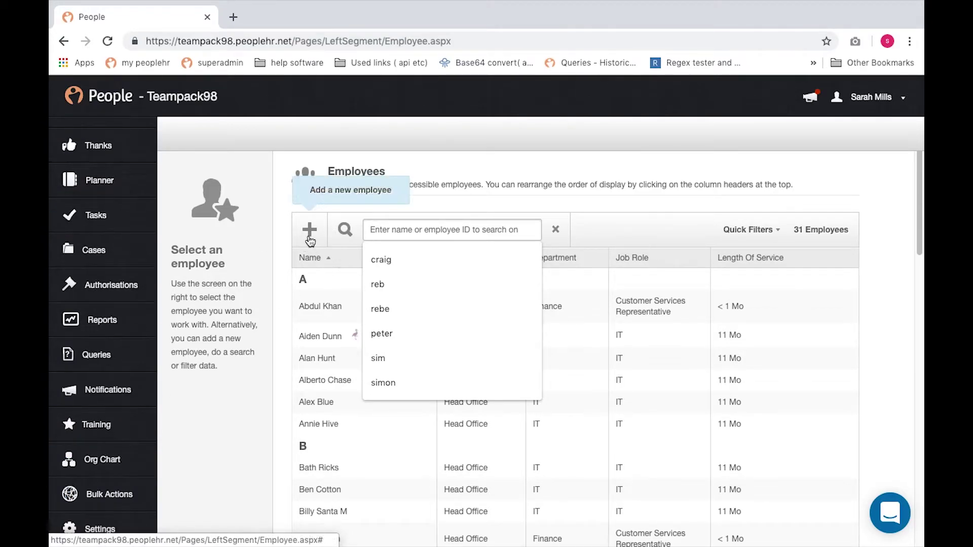
# Start a new employee record, enter the new starter's first and last name, and continue to the job information
pyautogui.click(310, 240)
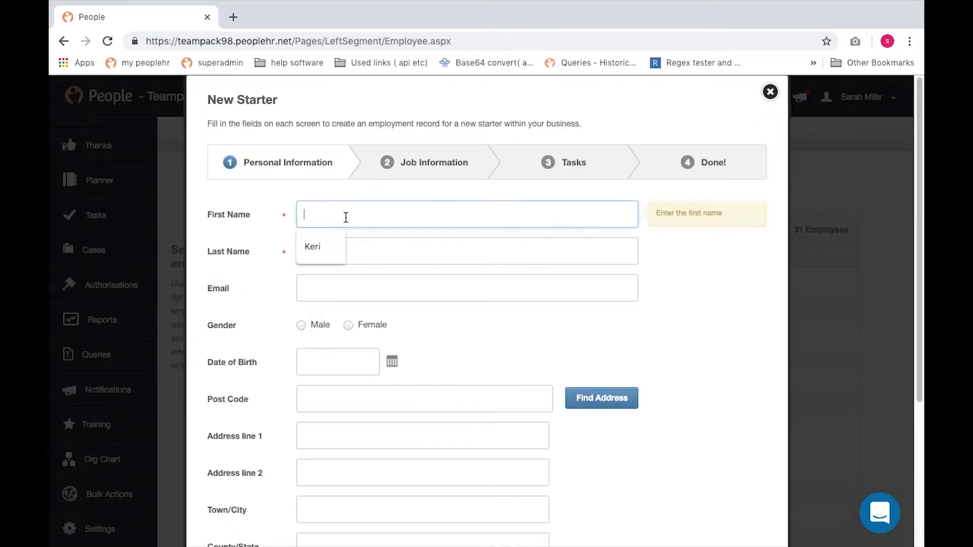
pyautogui.write('Sara')
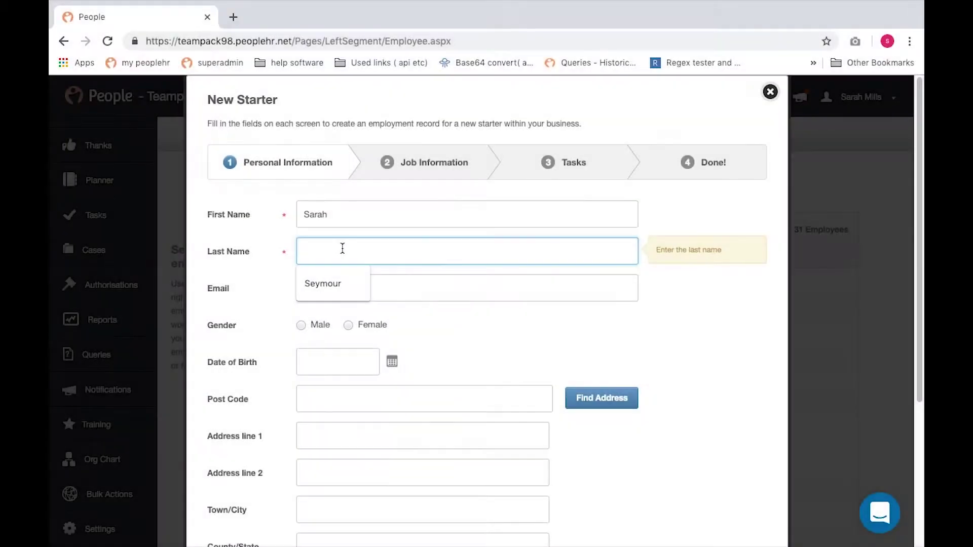
pyautogui.write('Example')
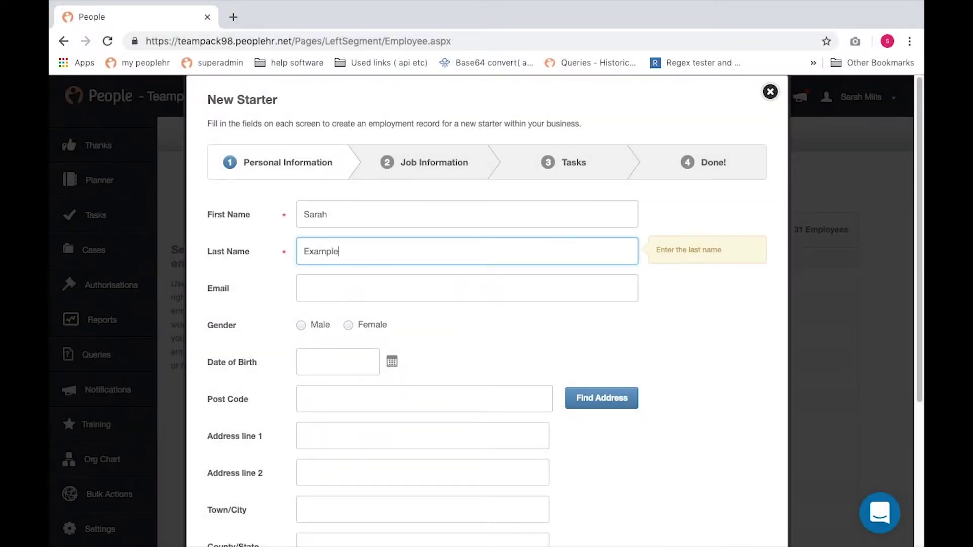
pyautogui.press('Tab')
pyautogui.scroll(-5, 391, 348)
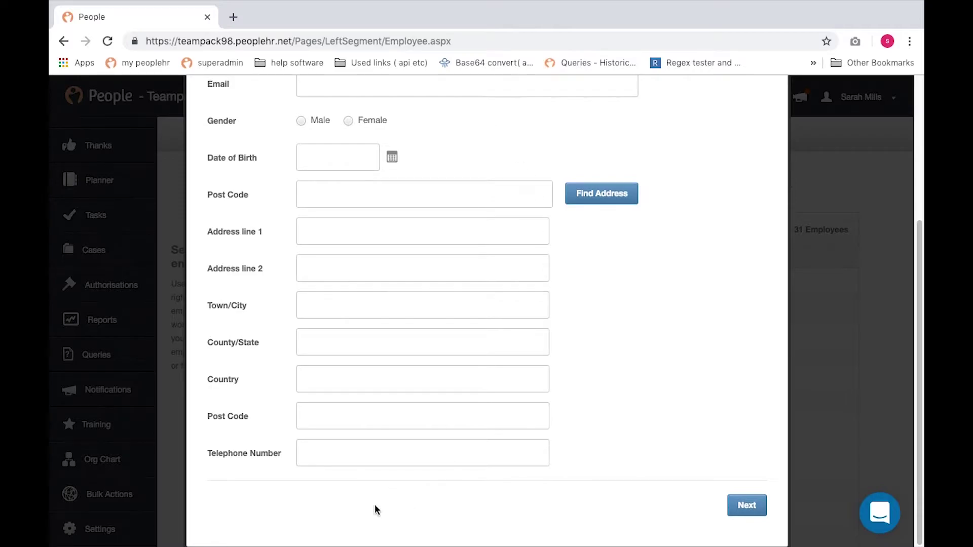
pyautogui.click(379, 388)
pyautogui.click(745, 506)
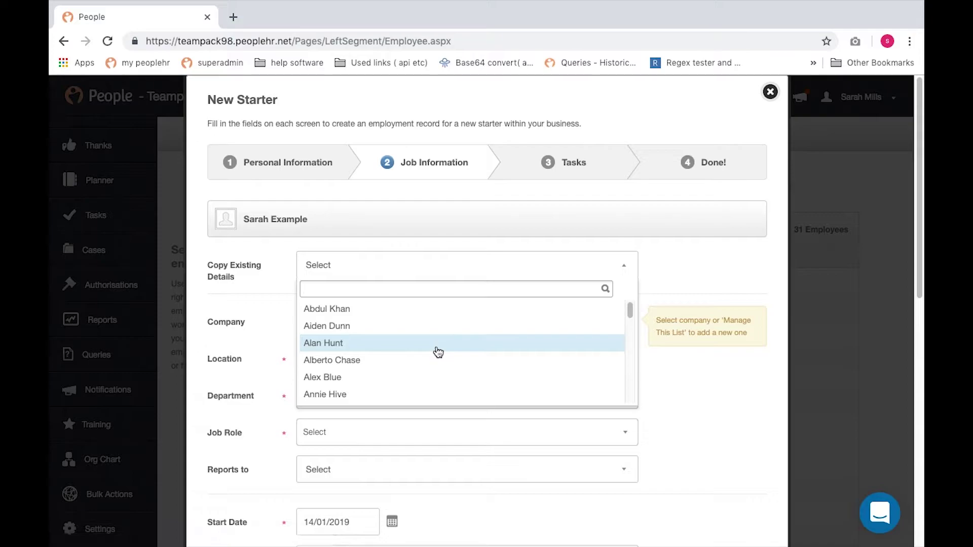
# Copy the job details from an existing employee and choose the person the new starter reports to
pyautogui.click(438, 353)
pyautogui.scroll(-3, 439, 352)
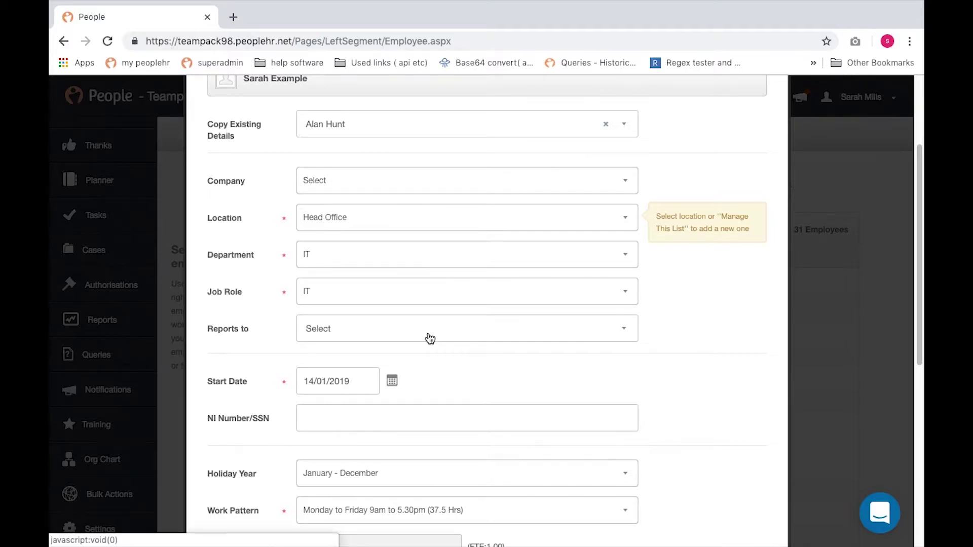
pyautogui.click(429, 338)
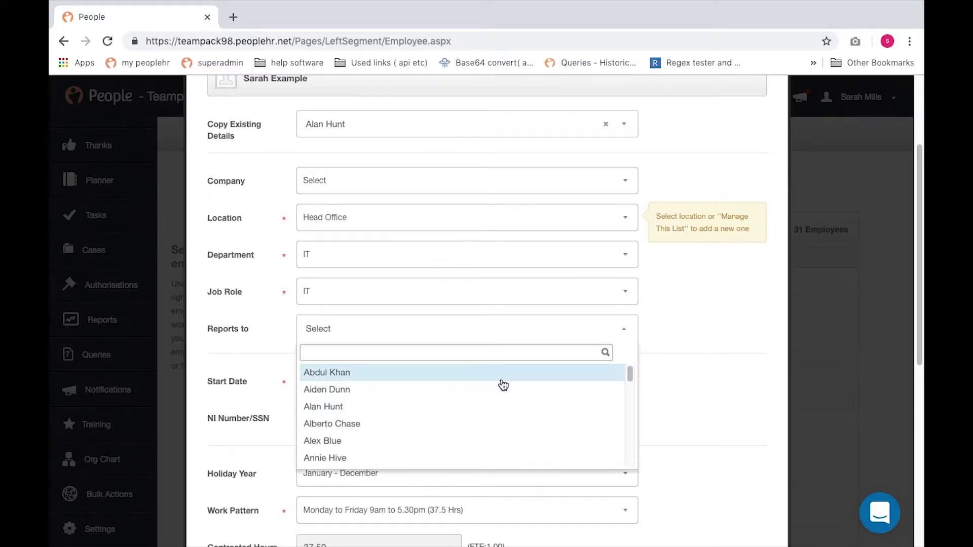
pyautogui.click(502, 380)
pyautogui.click(328, 384)
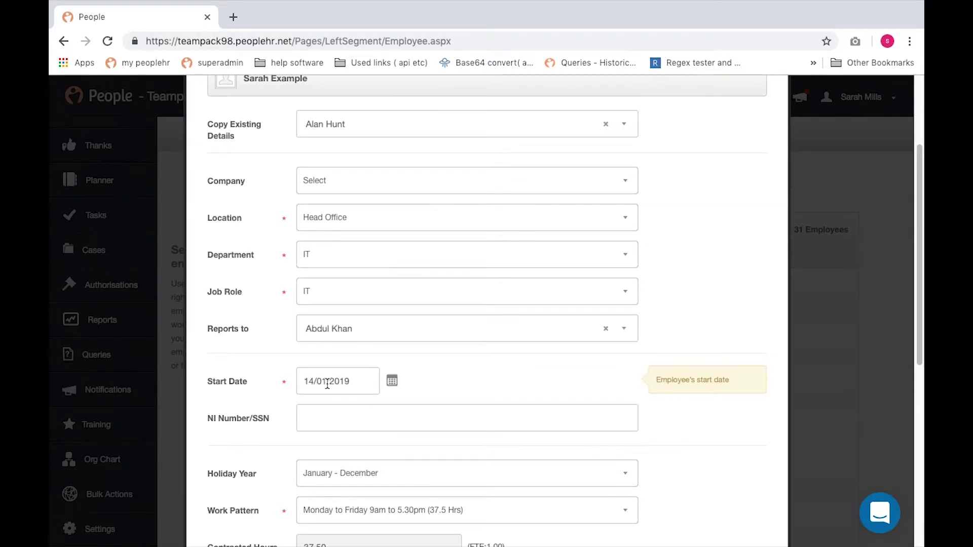
# Set the new starter's full time holiday entitlement to 25 days
pyautogui.scroll(-5, 392, 395)
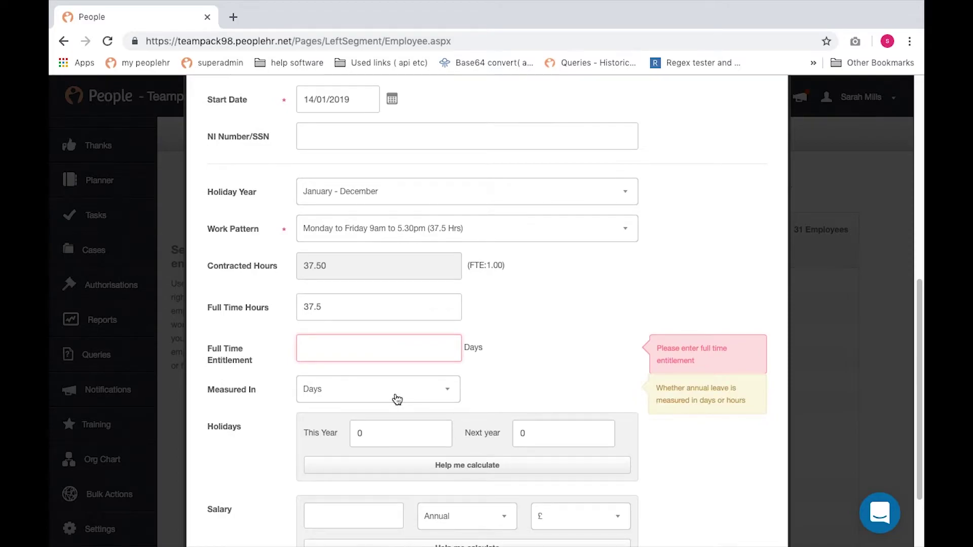
pyautogui.click(382, 354)
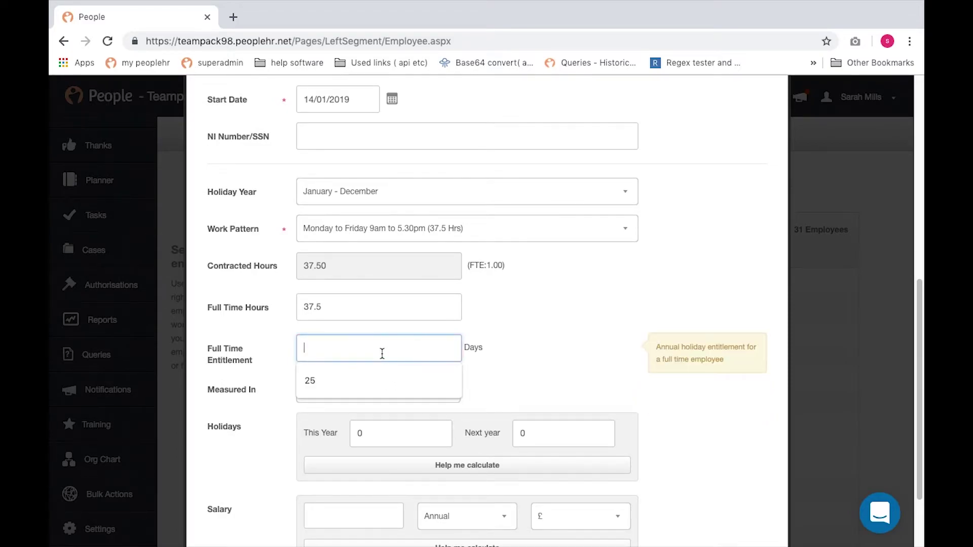
pyautogui.write('25')
pyautogui.click(527, 370)
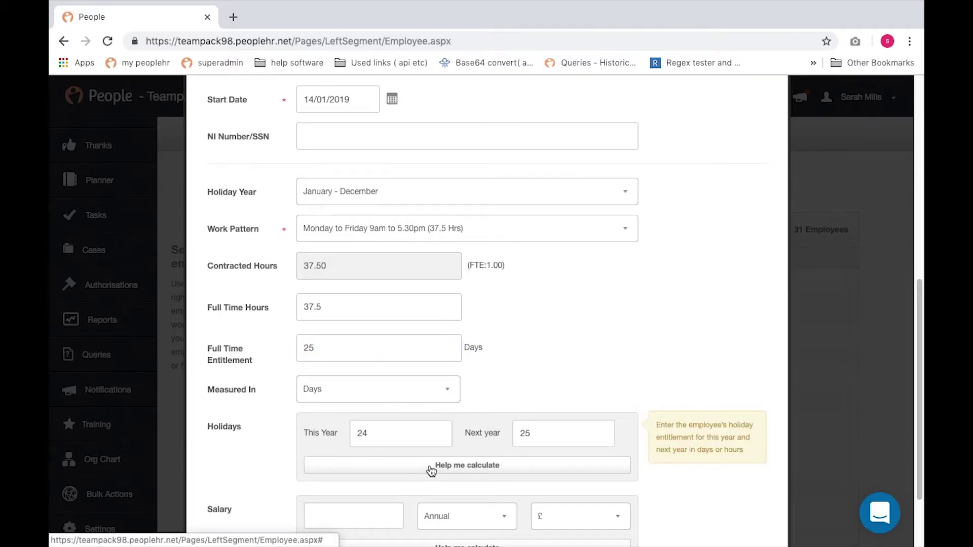
# Examine how this year's holiday entitlement is calculated, and close the entitlement calculator
pyautogui.click(430, 468)
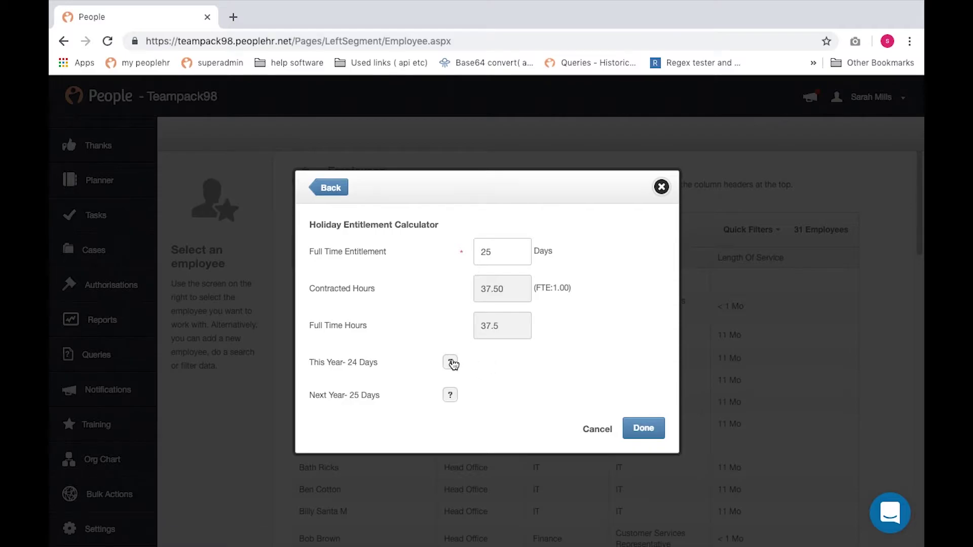
pyautogui.click(450, 362)
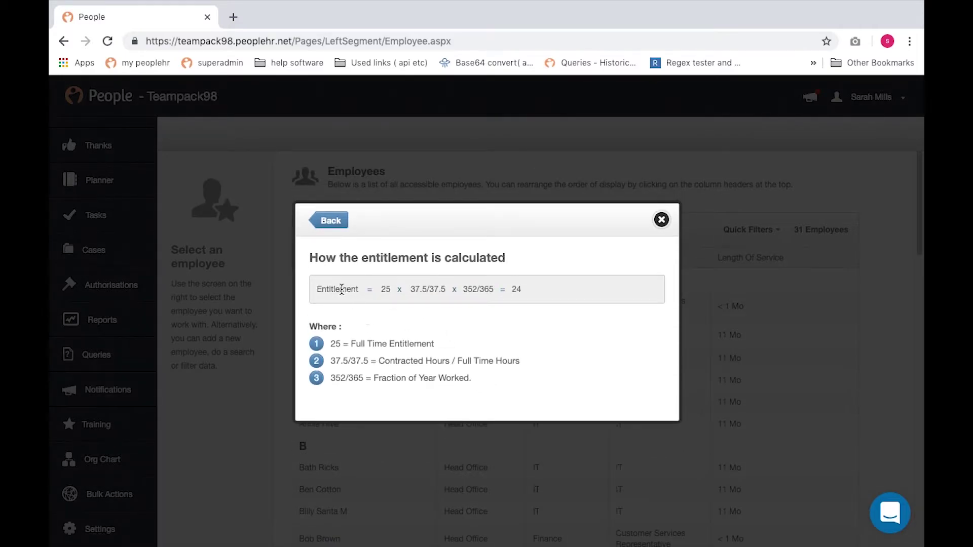
pyautogui.moveTo(330, 289); pyautogui.dragTo(528, 285)
pyautogui.click(662, 222)
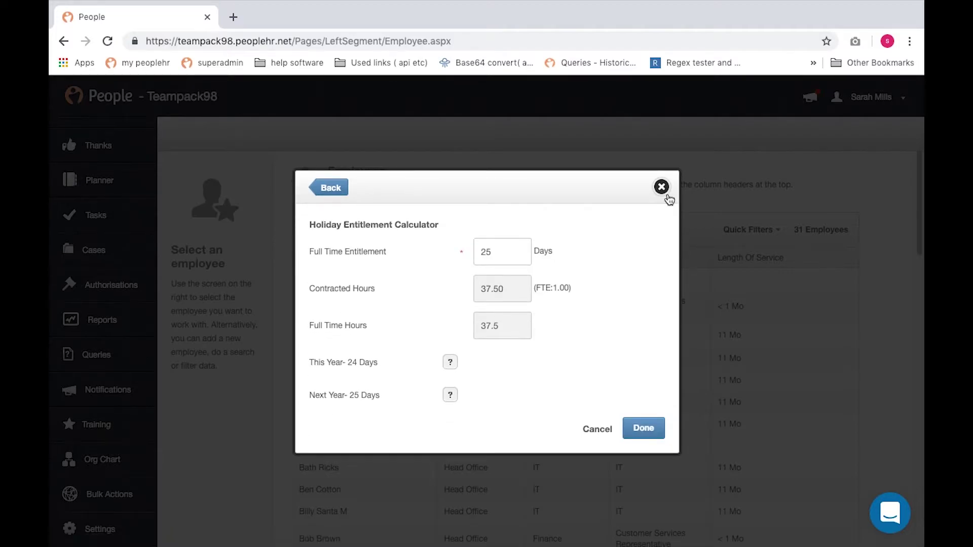
pyautogui.click(661, 187)
# Review the available work patterns without changing the selection and continue to the new starter's tasks
pyautogui.scroll(-6, 554, 462)
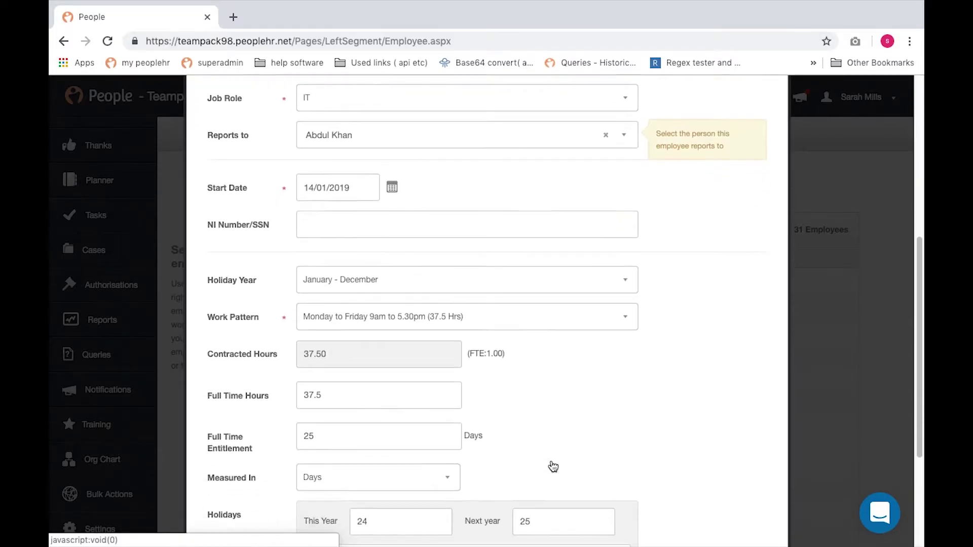
pyautogui.scroll(-4, 551, 464)
pyautogui.scroll(2, 551, 465)
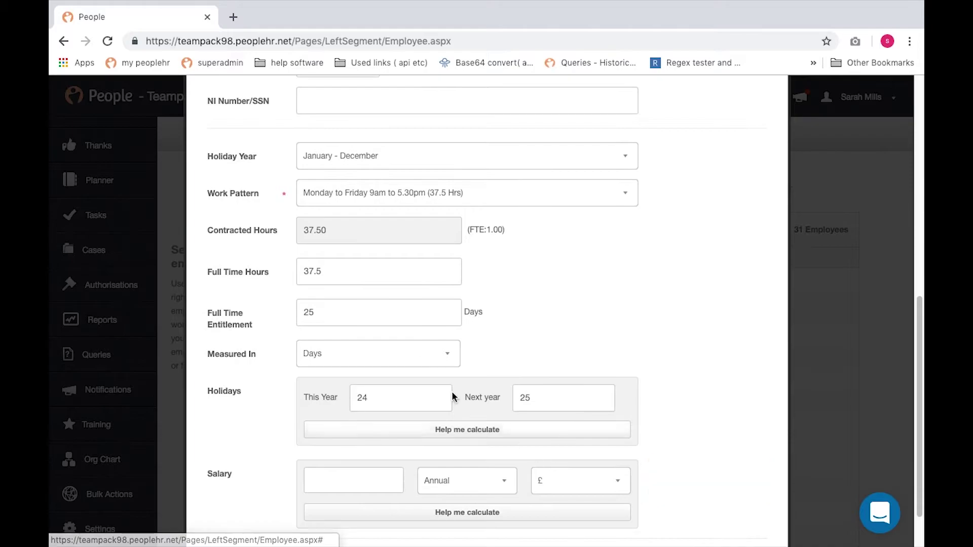
pyautogui.click(485, 192)
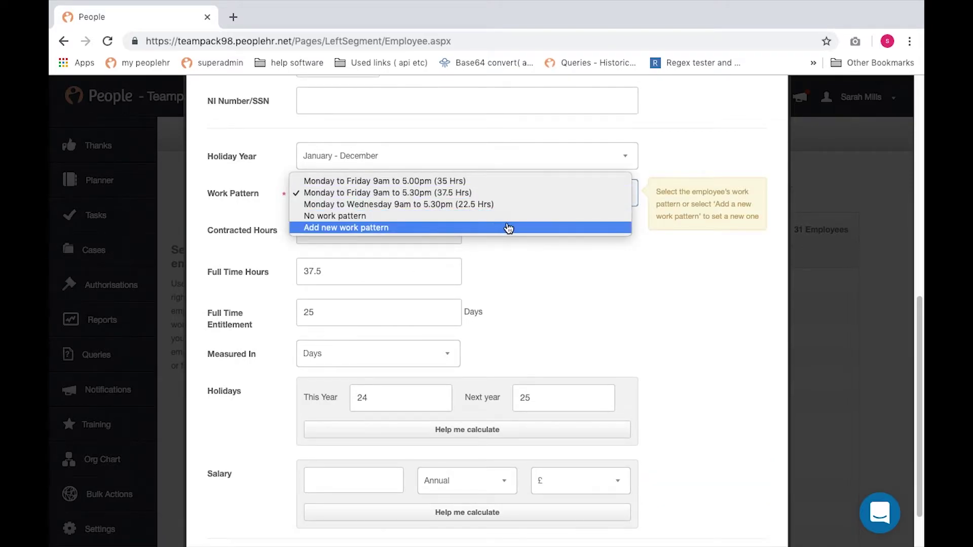
pyautogui.click(578, 272)
pyautogui.scroll(-1, 665, 413)
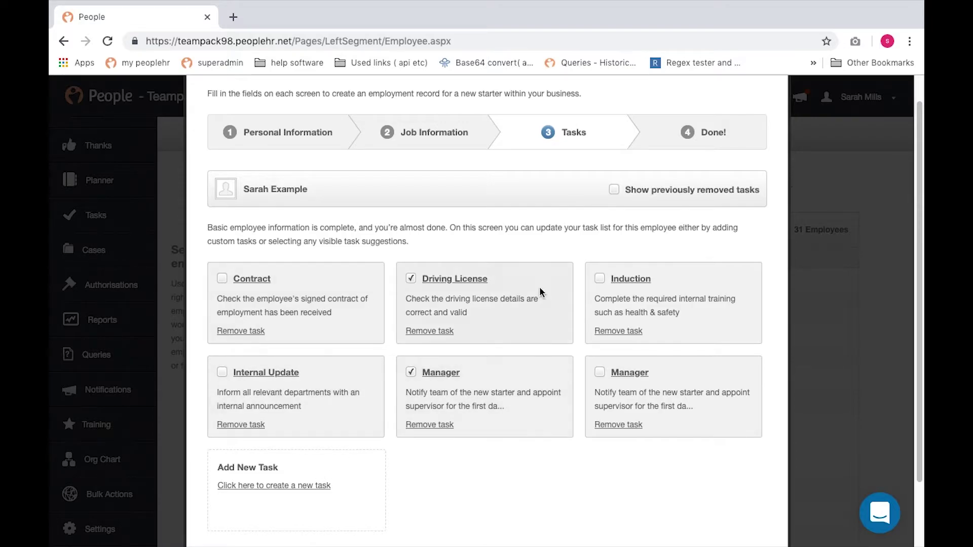
# Examine the alert recipient and alert timing options for a new custom task, and close the form without saving
pyautogui.click(299, 487)
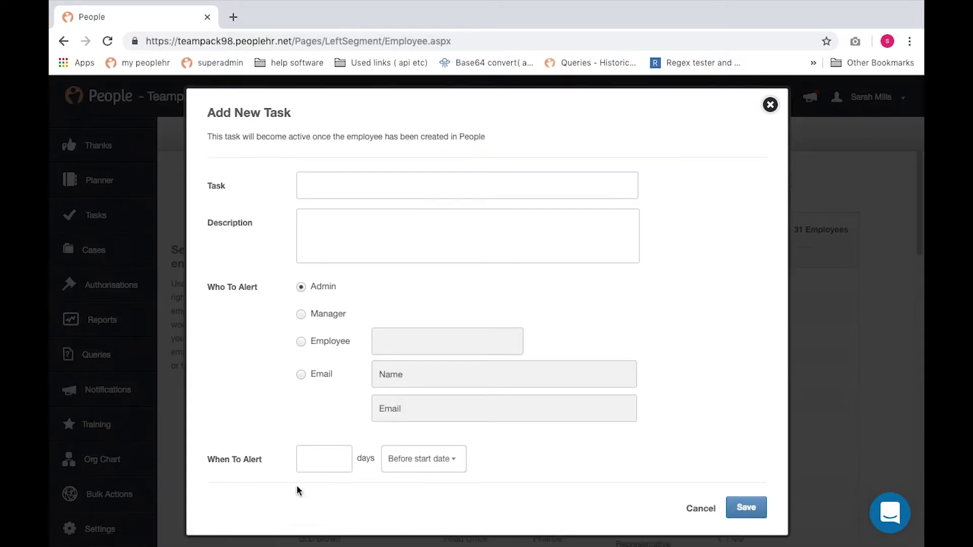
pyautogui.click(329, 191)
pyautogui.click(329, 191)
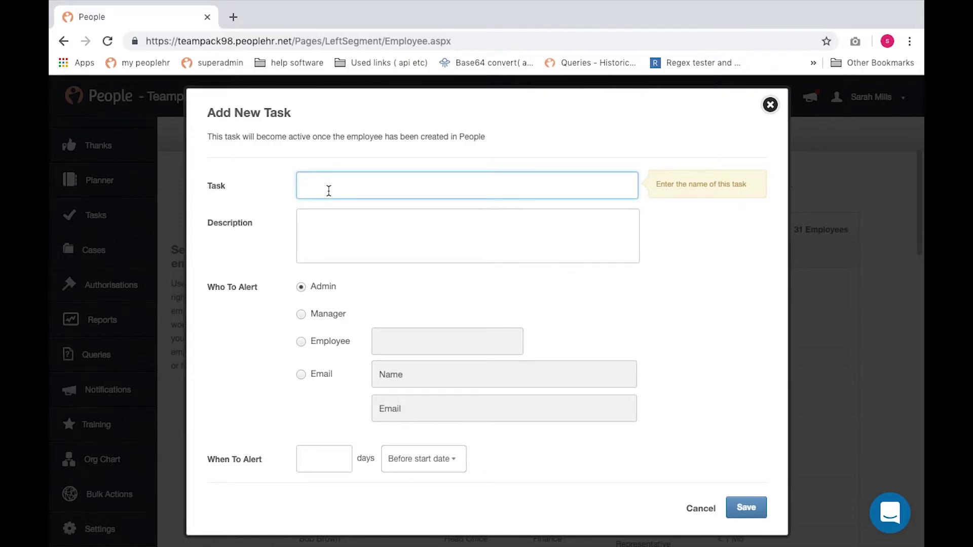
pyautogui.click(313, 460)
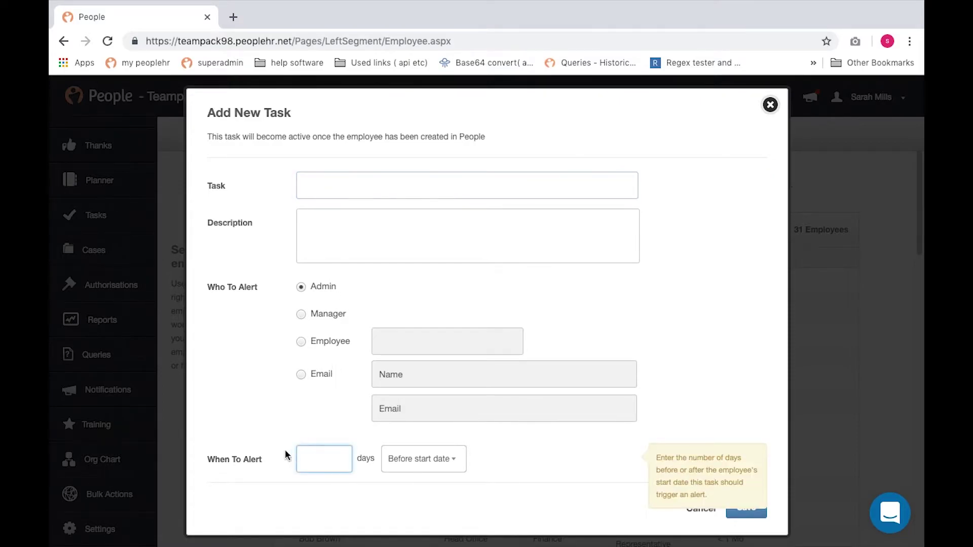
pyautogui.click(393, 461)
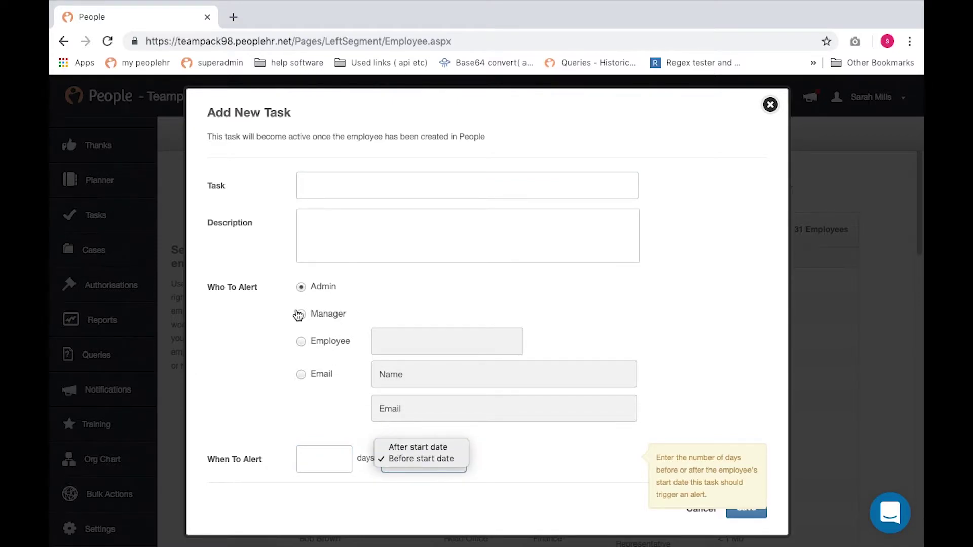
pyautogui.click(303, 331)
pyautogui.click(301, 315)
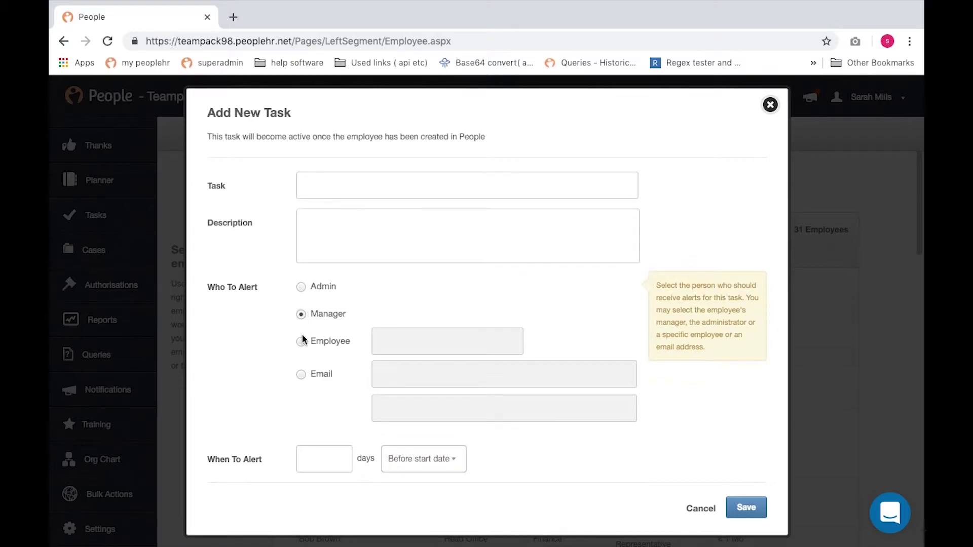
pyautogui.click(301, 341)
pyautogui.click(301, 374)
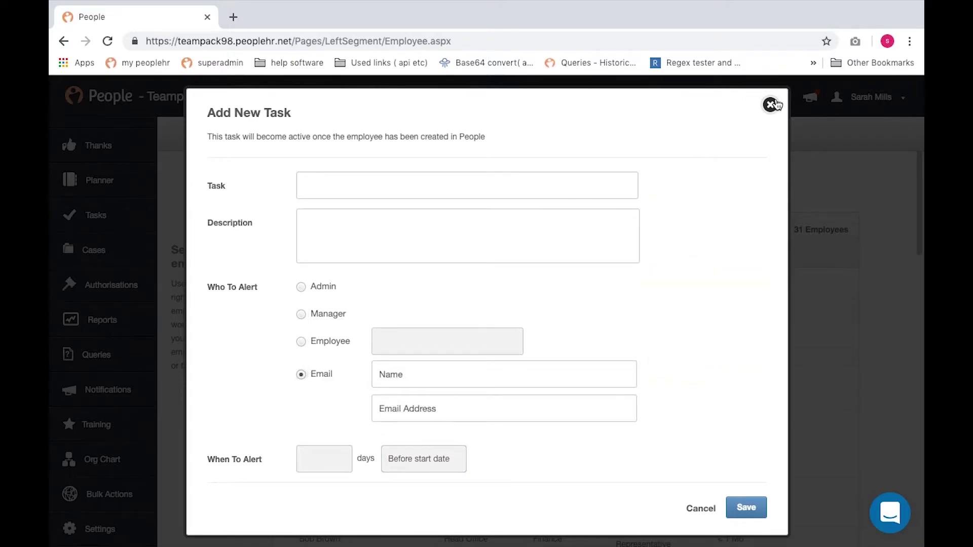
pyautogui.click(770, 104)
# Accept the suggested tasks, finish creating the new starter and open the new employee's record
pyautogui.scroll(-3, 544, 391)
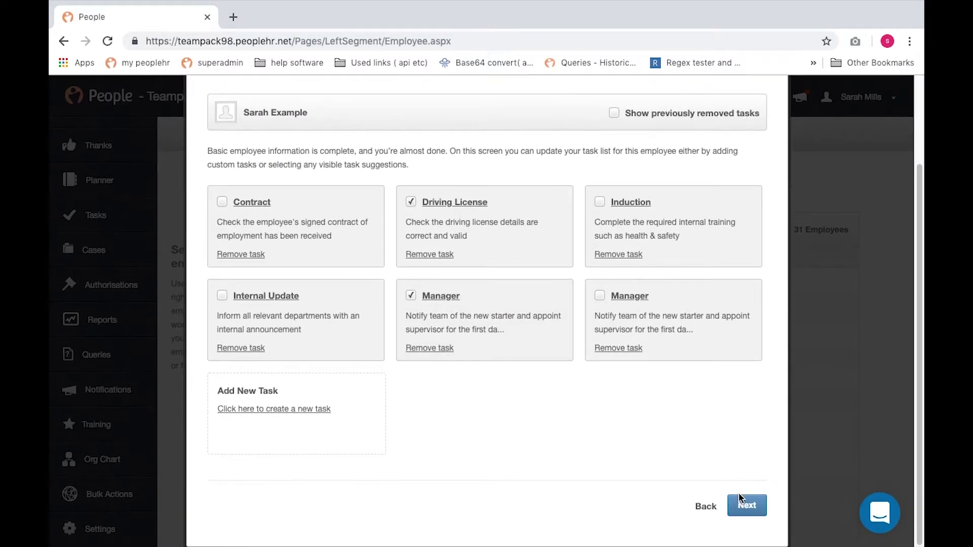
pyautogui.click(746, 503)
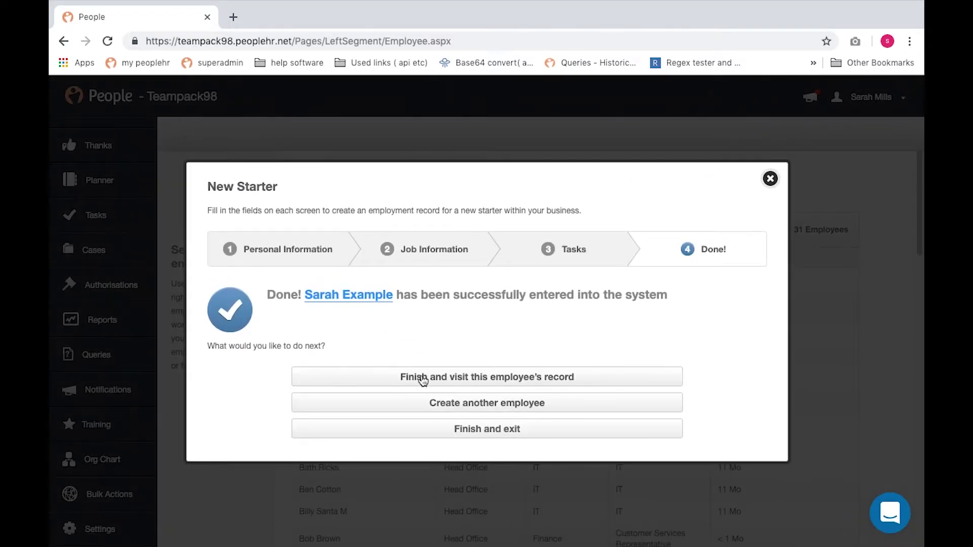
pyautogui.click(460, 378)
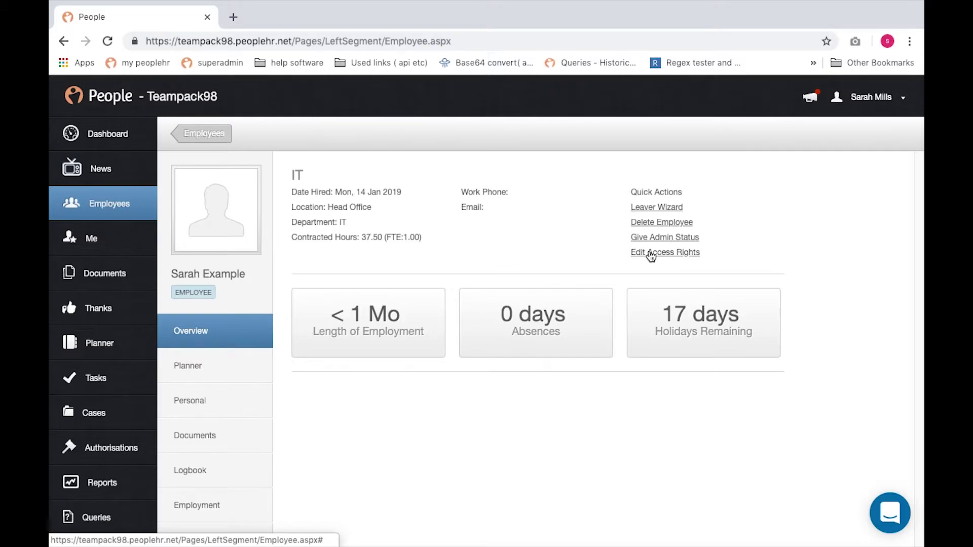
# Review the new employee's planner with the sickness, holiday and Bradford Factor summaries
pyautogui.click(206, 367)
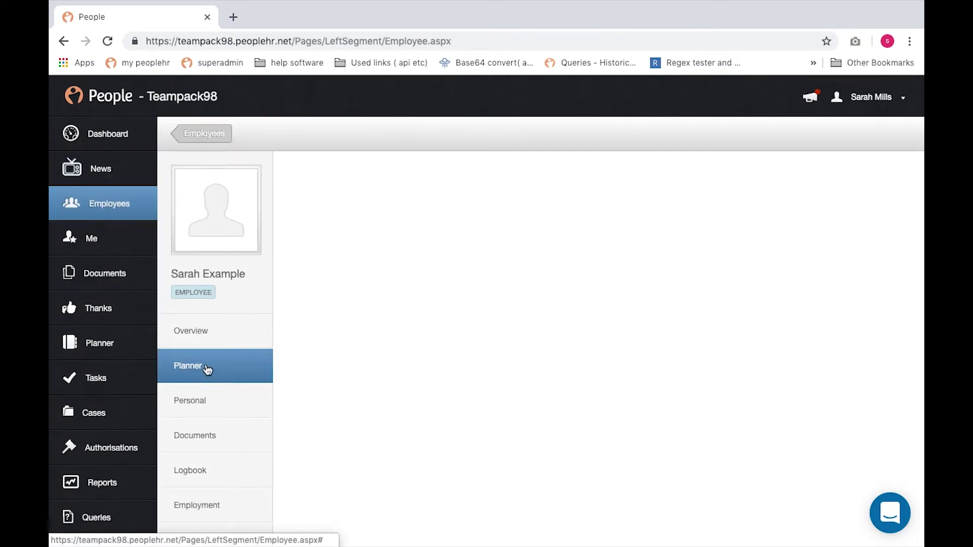
pyautogui.scroll(-5, 463, 400)
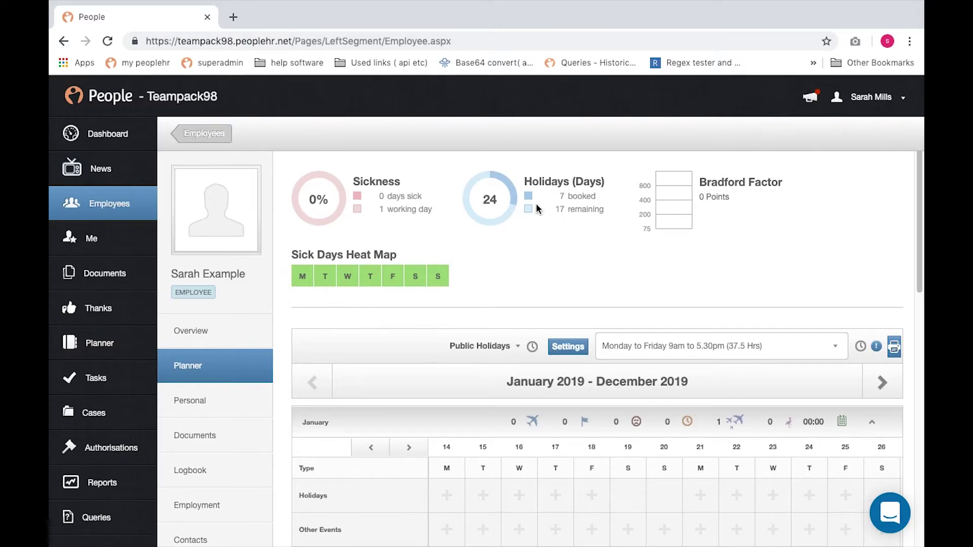
# Upload Summer fund raising fair 2018.docx to the employee's documents under the Leaver category, with employee access, manager access and signature required
pyautogui.click(223, 429)
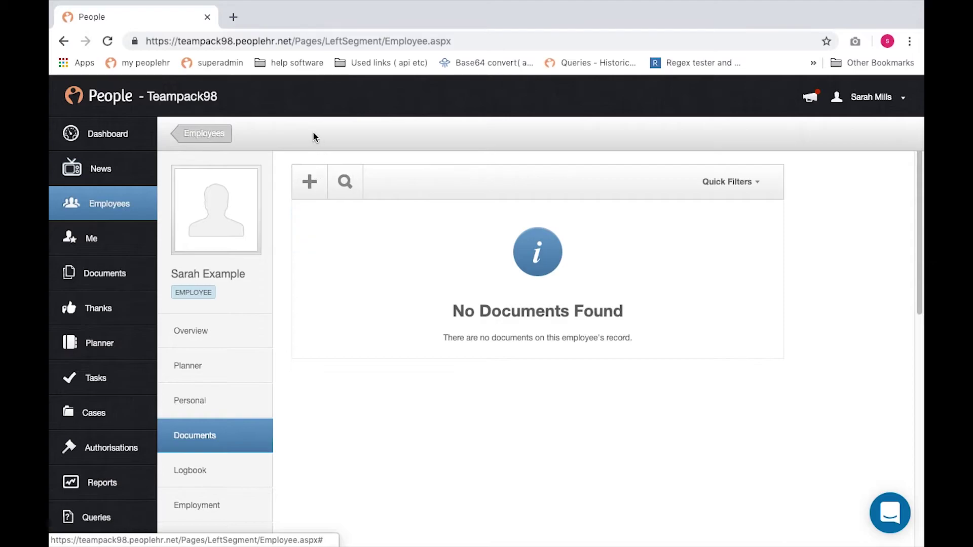
pyautogui.click(309, 181)
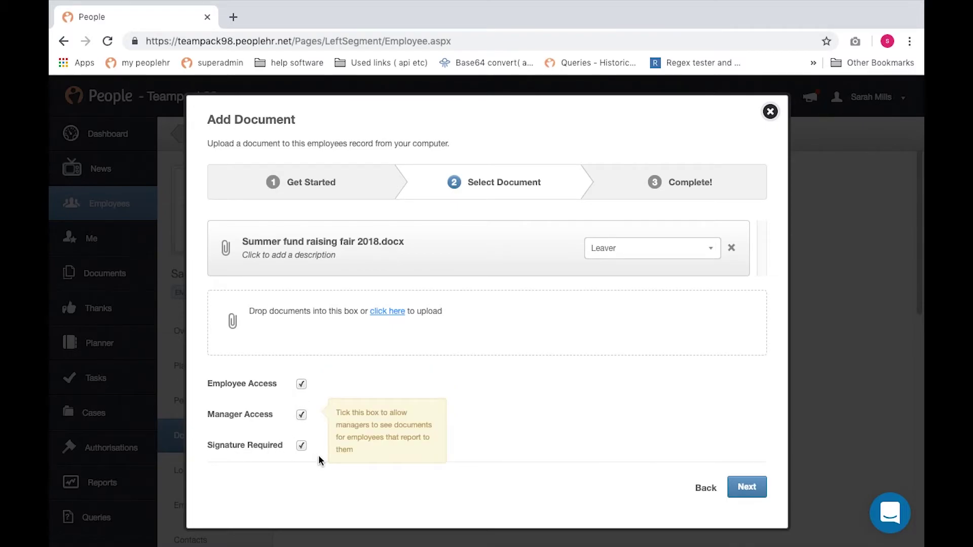
pyautogui.click(675, 248)
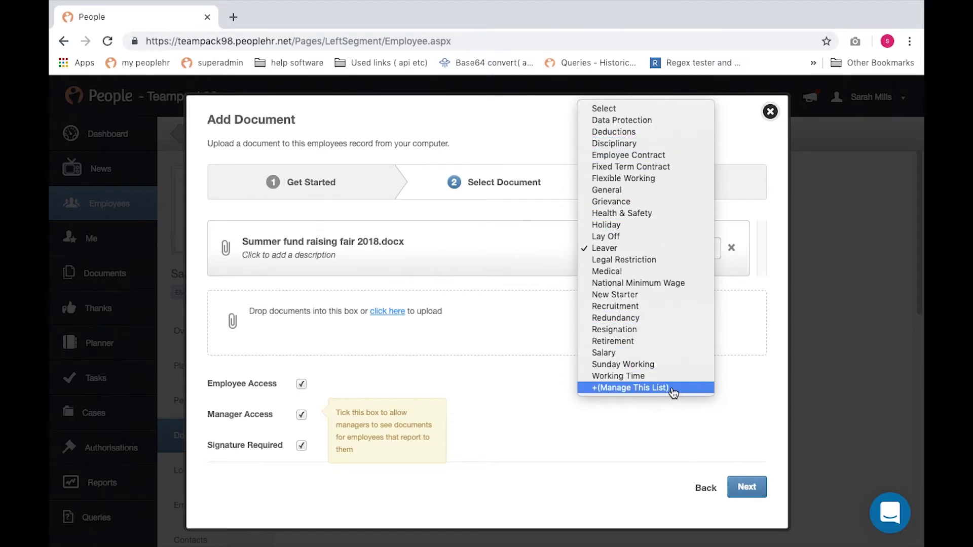
pyautogui.click(751, 489)
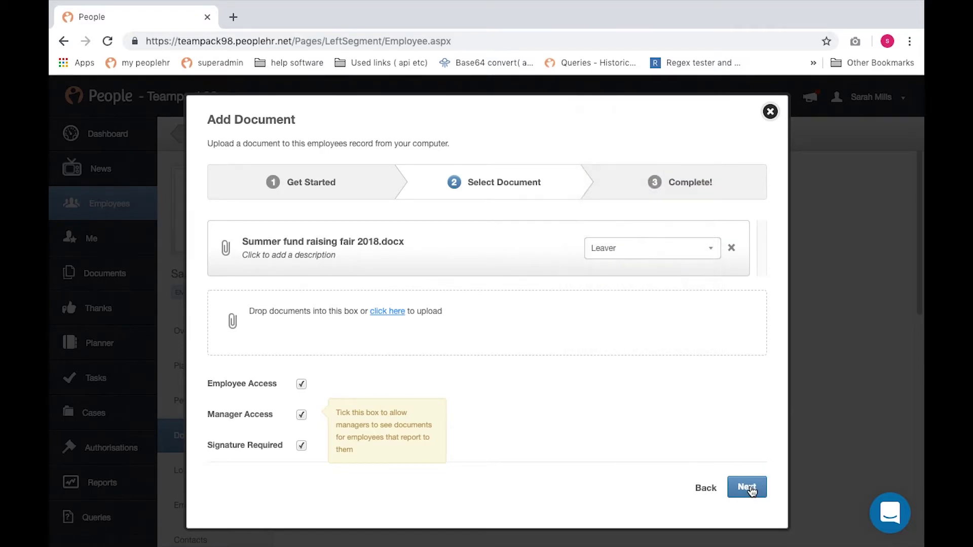
pyautogui.click(746, 487)
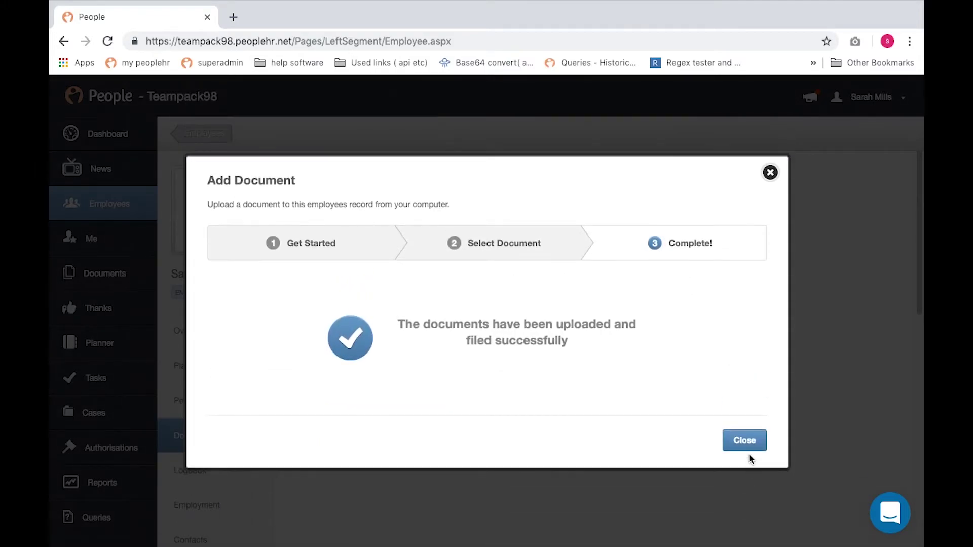
pyautogui.click(747, 451)
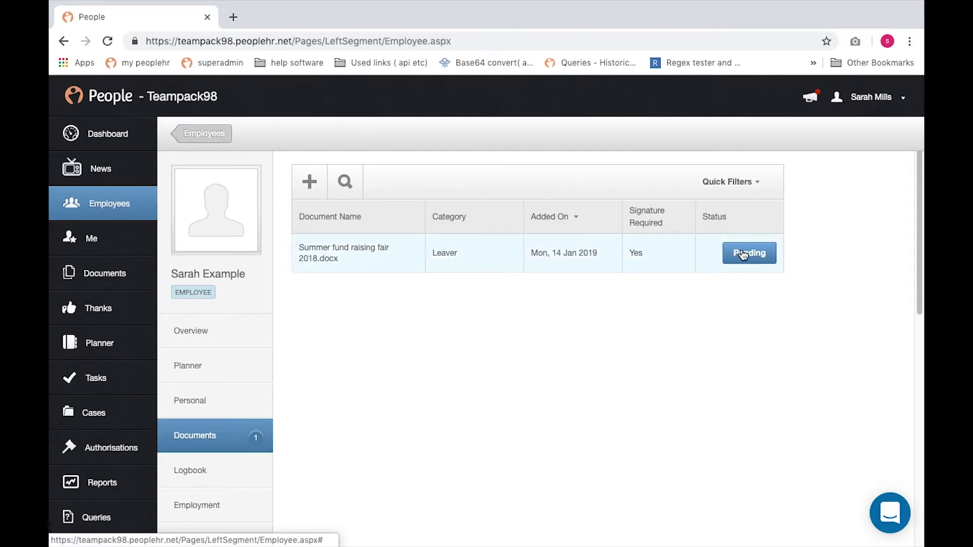
# Open the employee's employment details and examine the probation end date, next review date and notice period options
pyautogui.click(183, 503)
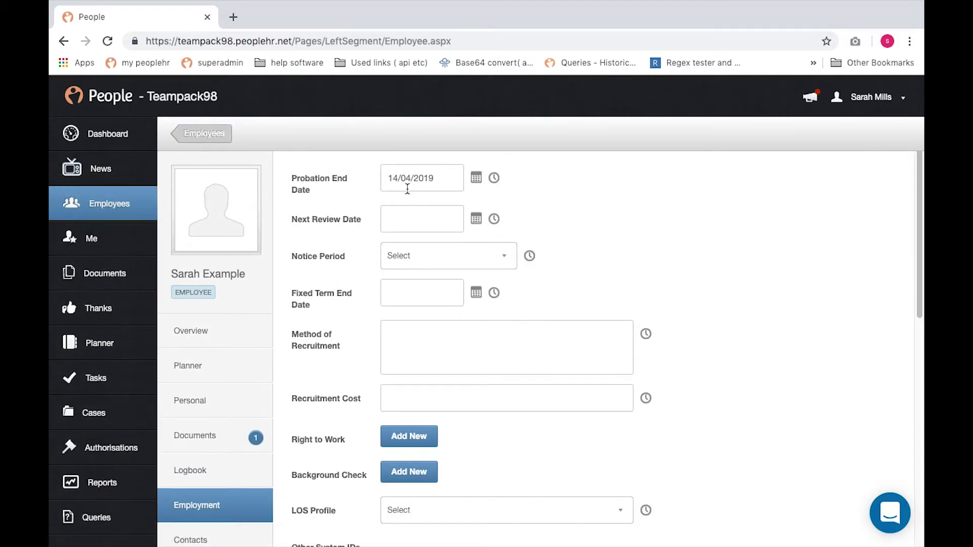
pyautogui.moveTo(405, 186)
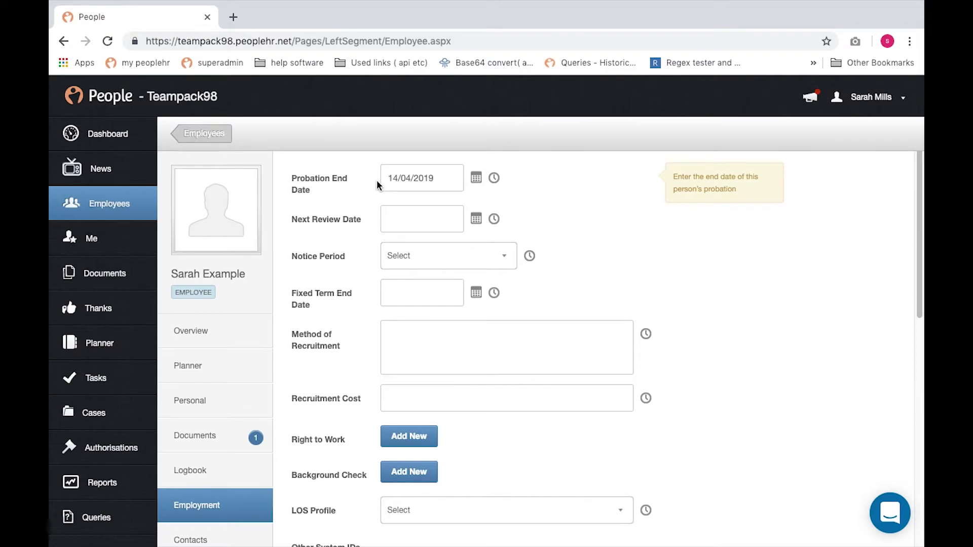
pyautogui.click(422, 212)
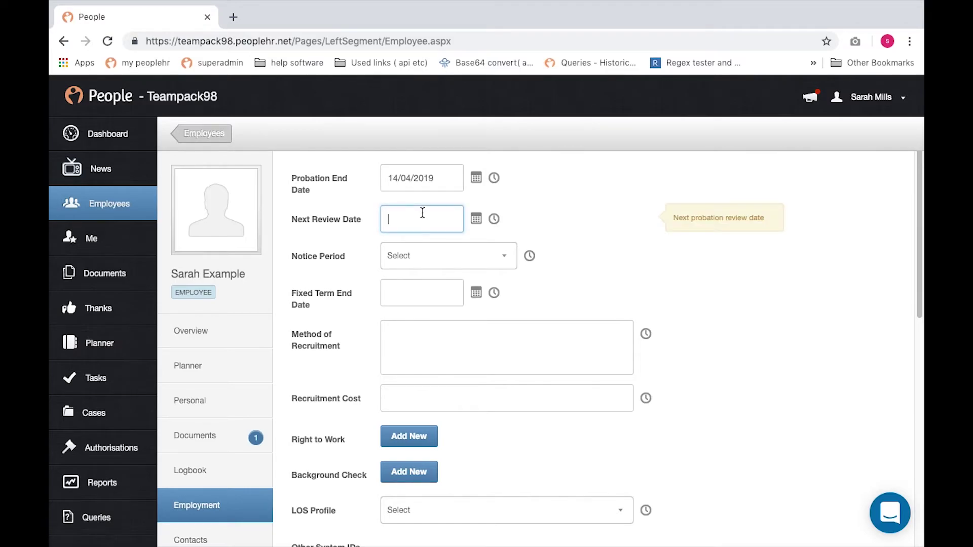
pyautogui.click(416, 260)
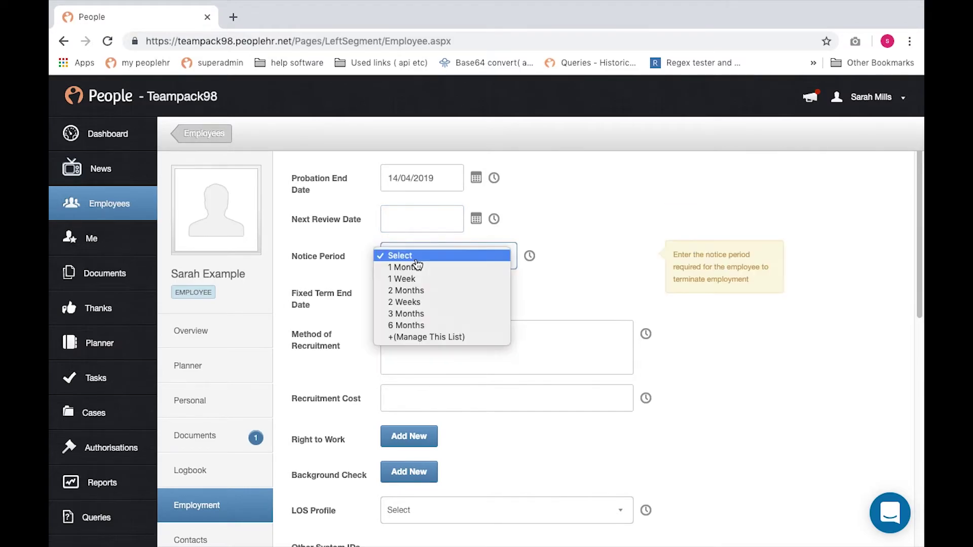
# Start a right to work entry with Birth Certificate as the document type, check the attachment option, and close the form without saving
pyautogui.click(391, 439)
pyautogui.click(391, 439)
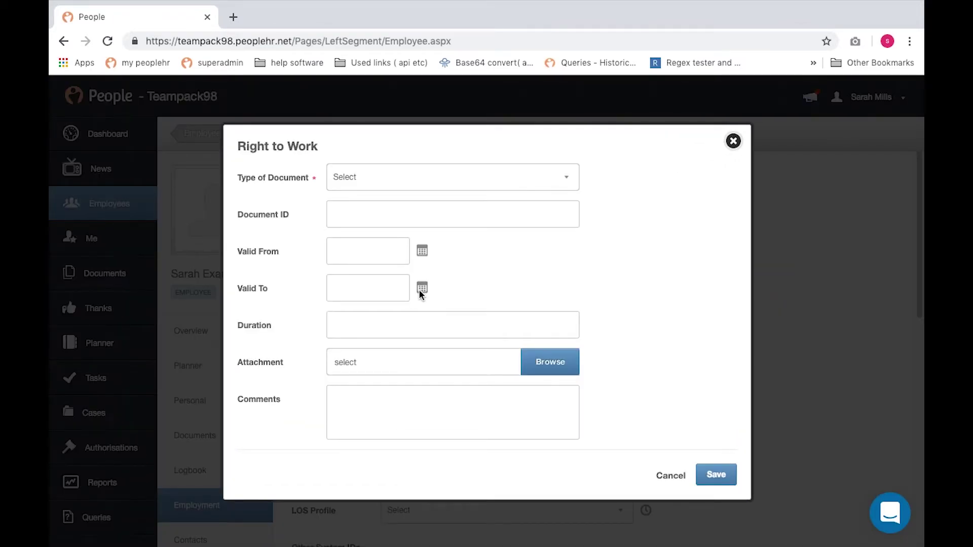
pyautogui.click(380, 188)
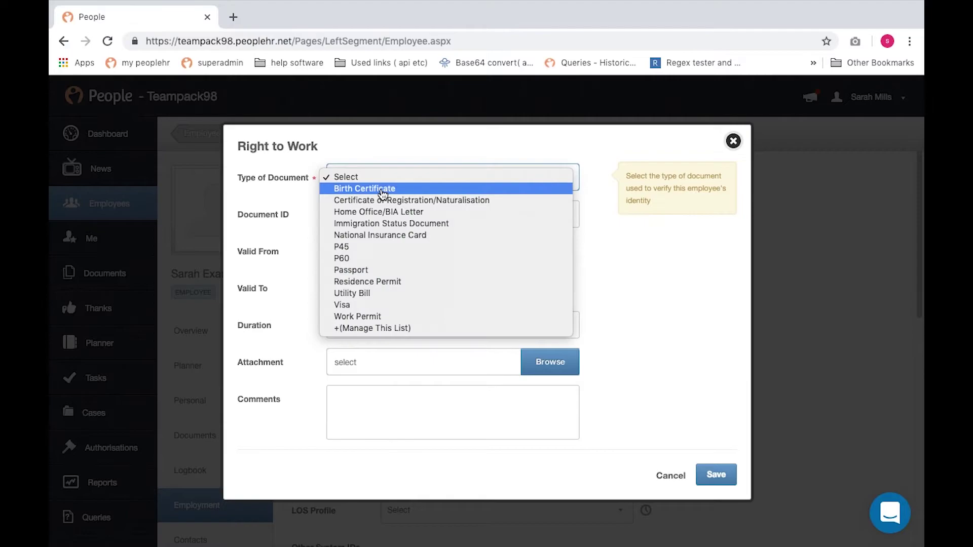
pyautogui.click(381, 190)
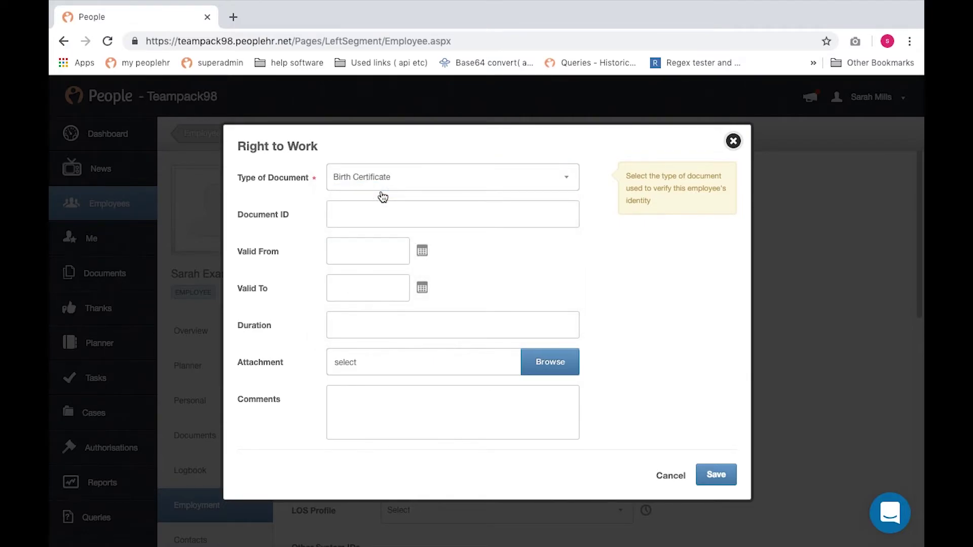
pyautogui.click(565, 361)
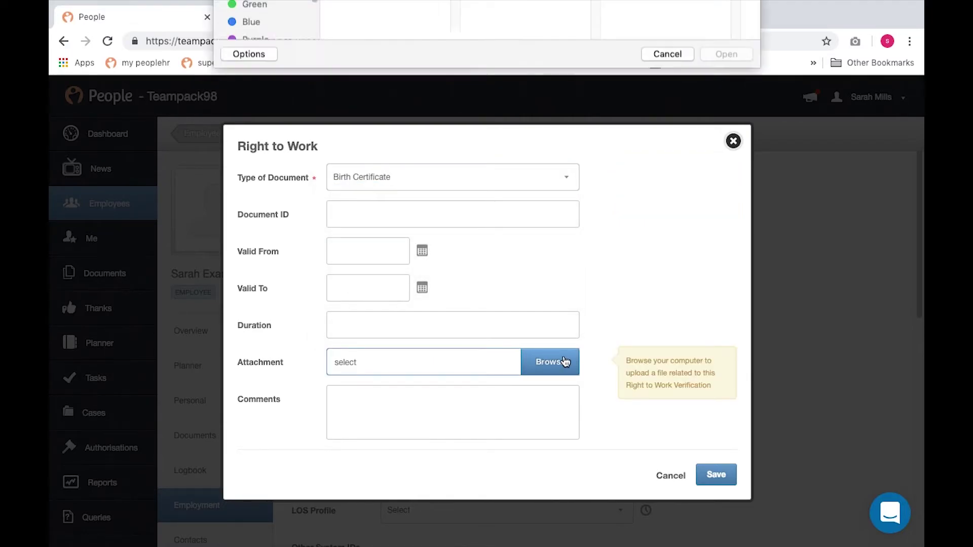
pyautogui.click(662, 303)
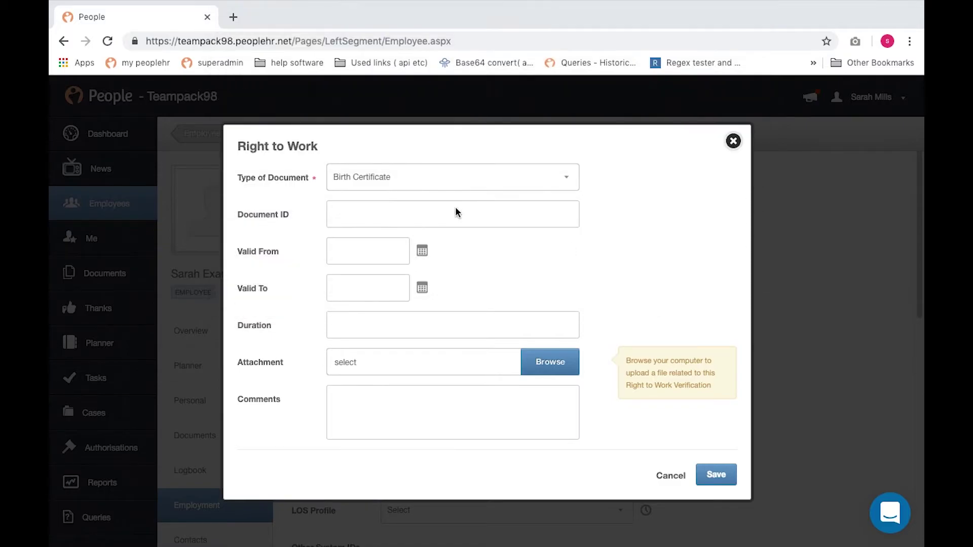
pyautogui.click(733, 142)
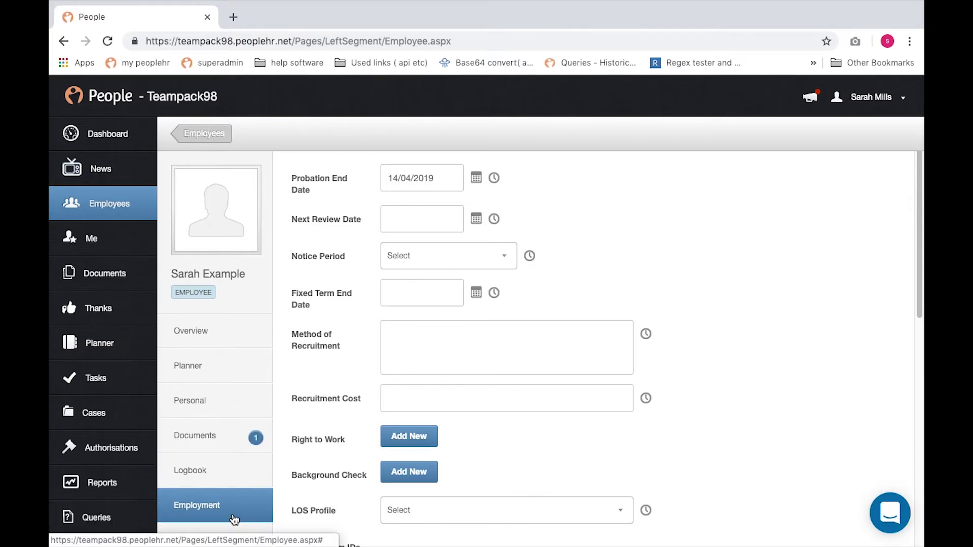
# Set the employee's notice period to 2 Months, leaving the next review and fixed term end dates blank
pyautogui.click(431, 180)
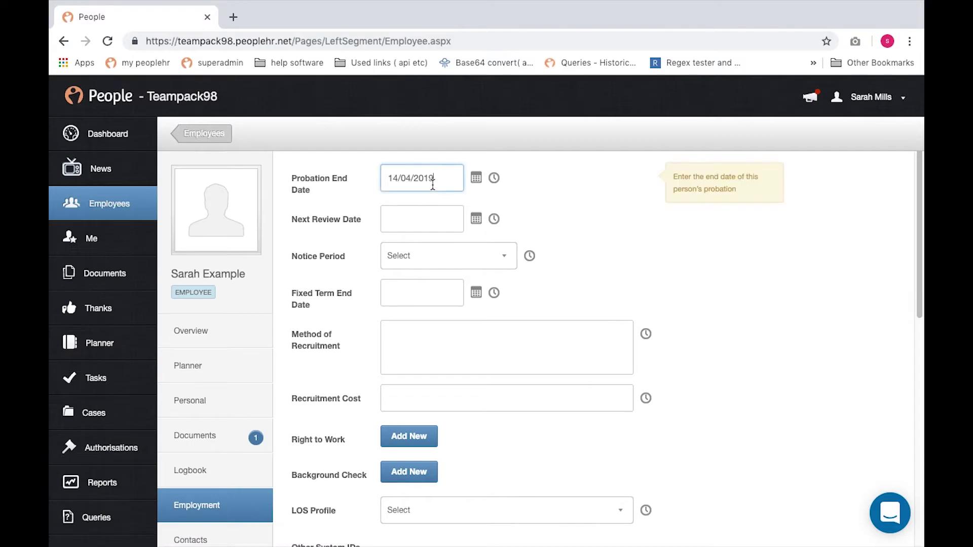
pyautogui.click(413, 219)
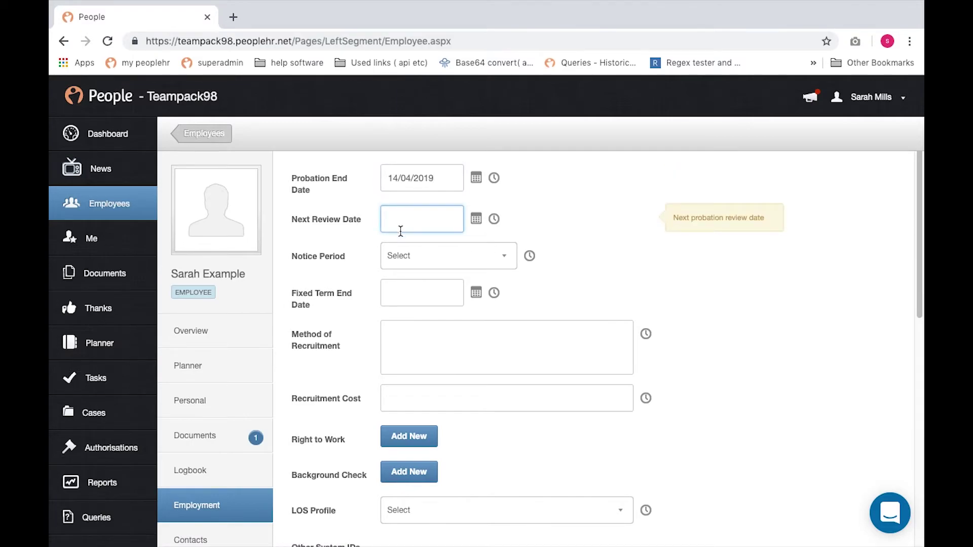
pyautogui.click(414, 257)
pyautogui.click(416, 291)
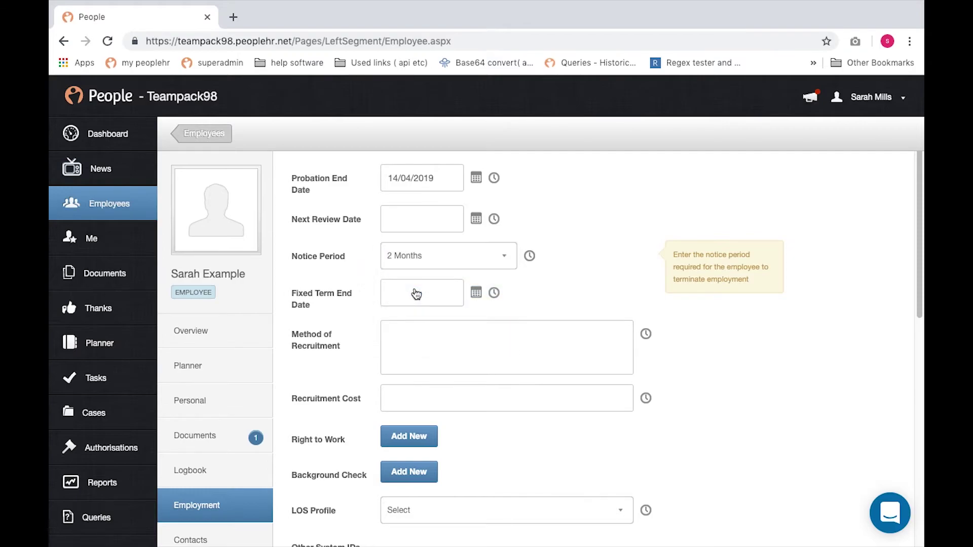
pyautogui.click(416, 294)
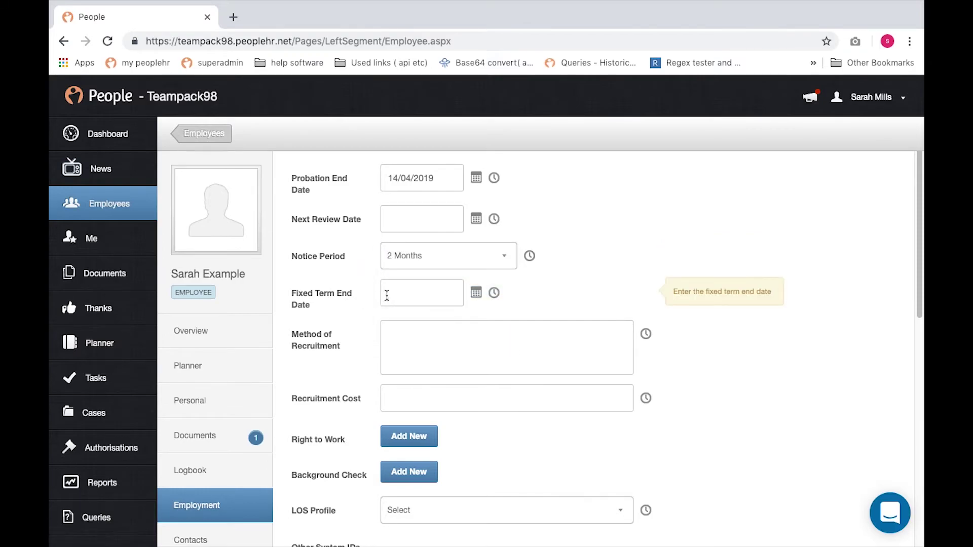
# Review the remaining employment fields and other system IDs, and the employee's contact, bank and emergency contact details
pyautogui.scroll(-3, 437, 365)
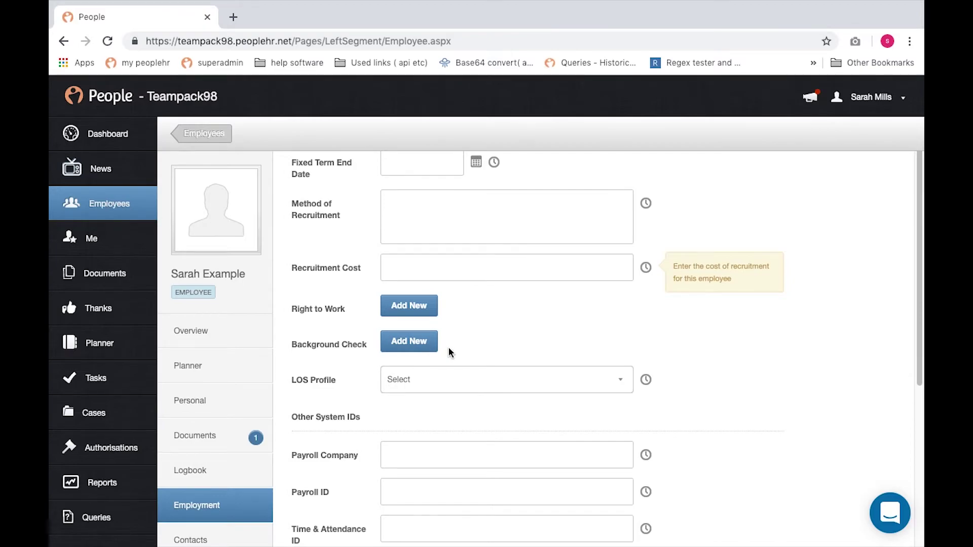
pyautogui.scroll(-4, 469, 362)
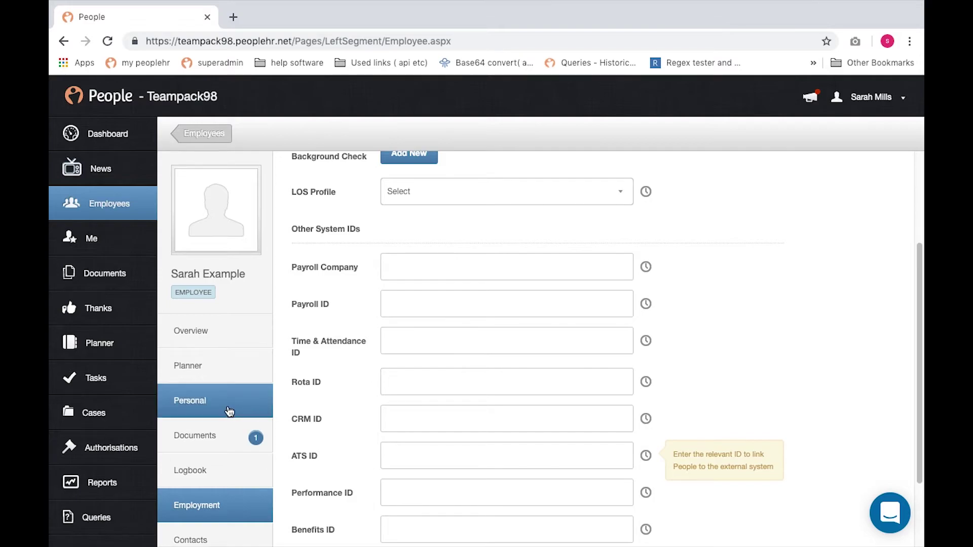
pyautogui.scroll(-2, 230, 496)
pyautogui.click(232, 484)
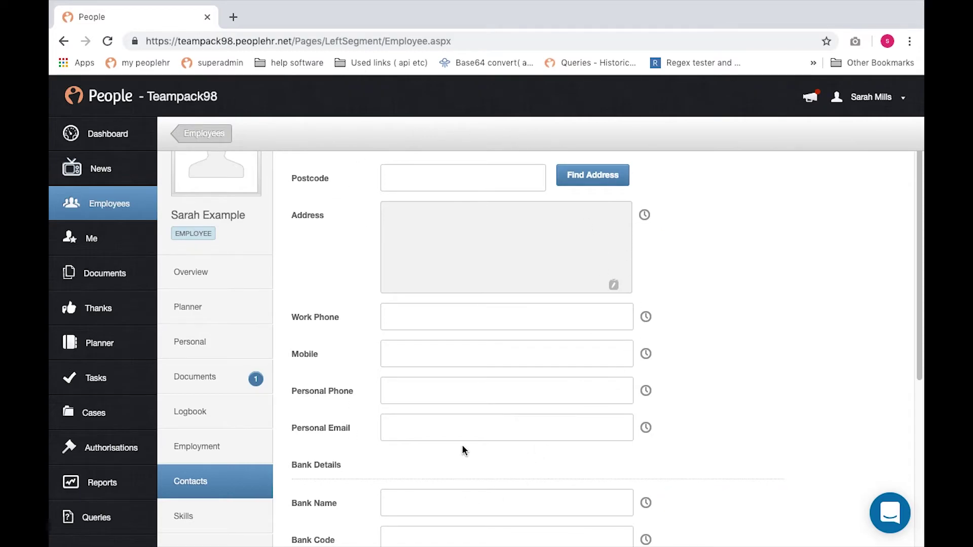
pyautogui.scroll(-5, 526, 354)
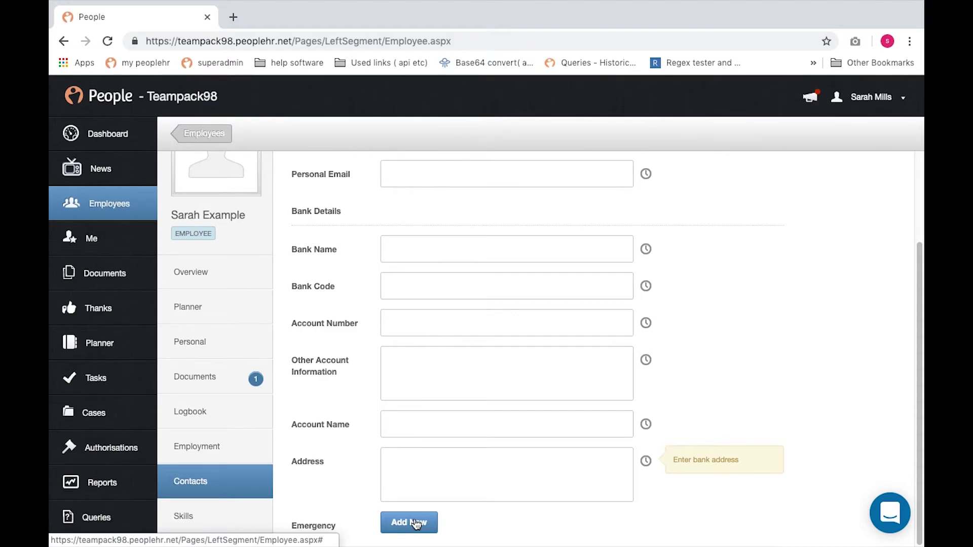
# Start a new entry in the employee's case log, try the Closed status, and close the case form without saving
pyautogui.scroll(-2, 201, 512)
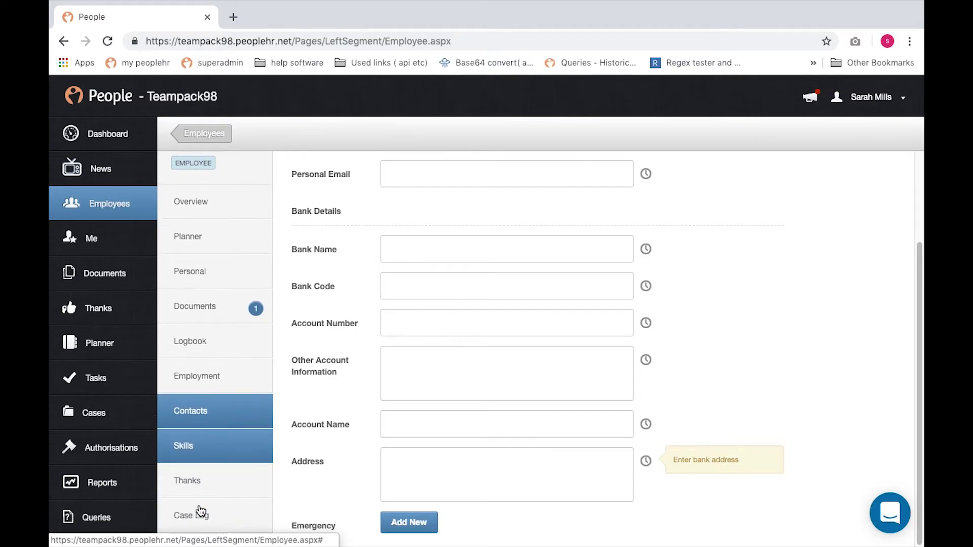
pyautogui.click(234, 524)
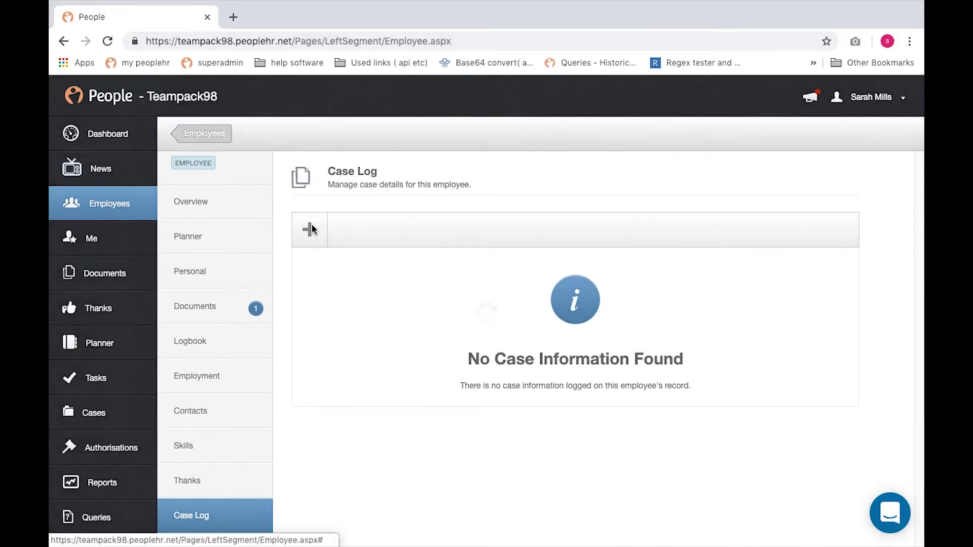
pyautogui.click(310, 229)
pyautogui.click(435, 281)
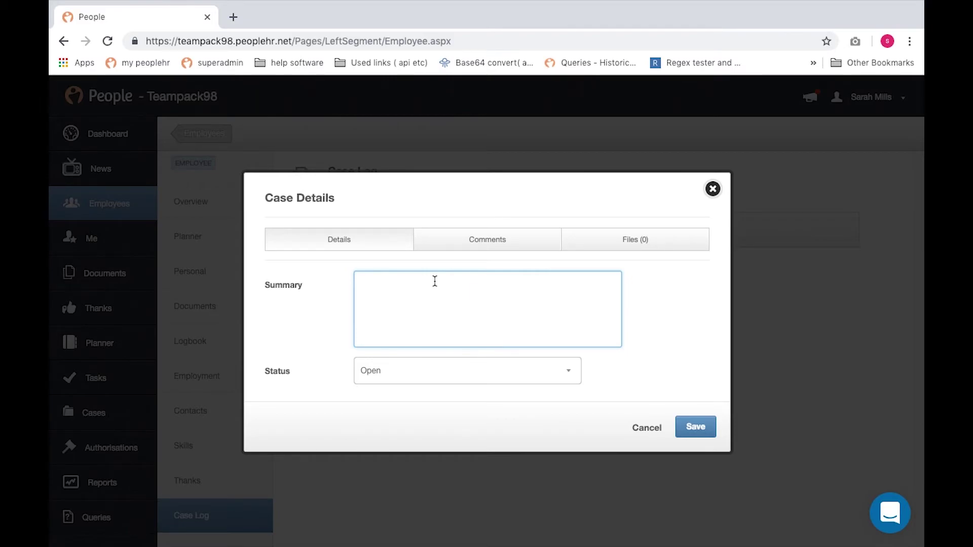
pyautogui.click(433, 373)
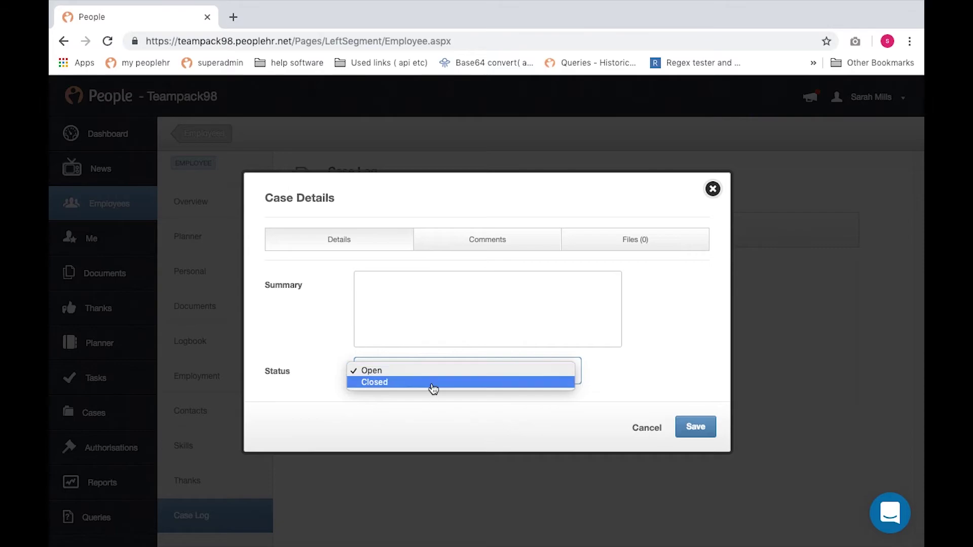
pyautogui.click(432, 390)
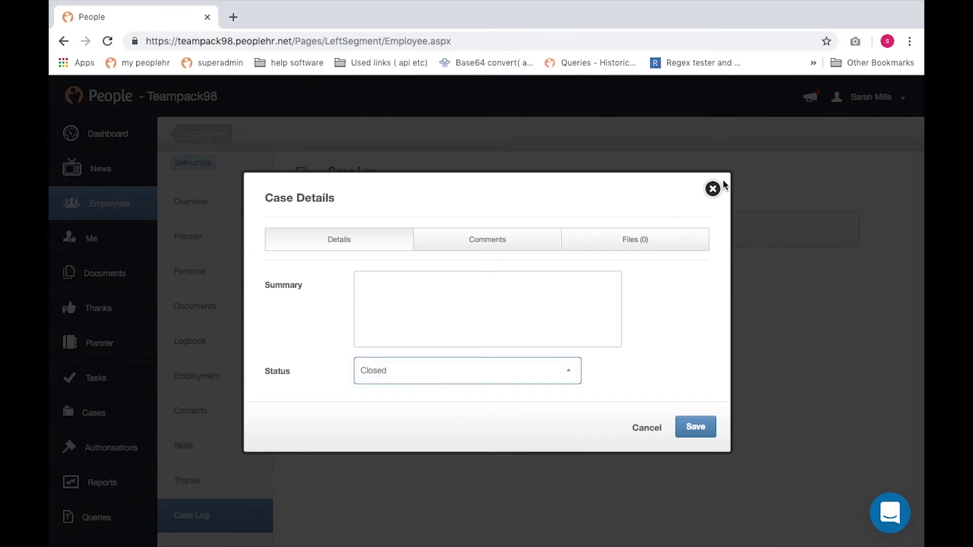
pyautogui.click(712, 189)
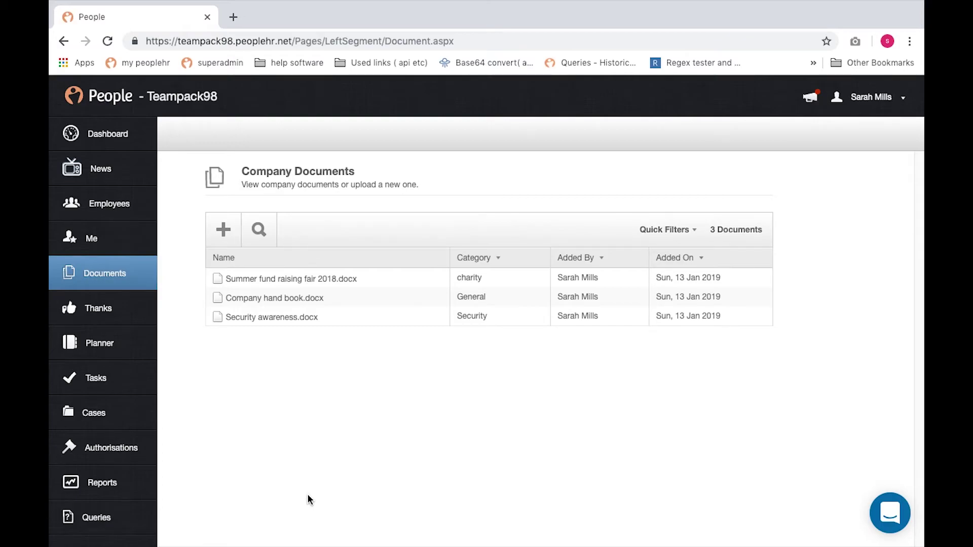
# Open the company planner and include all employees from all offices and departments
pyautogui.moveTo(283, 284)
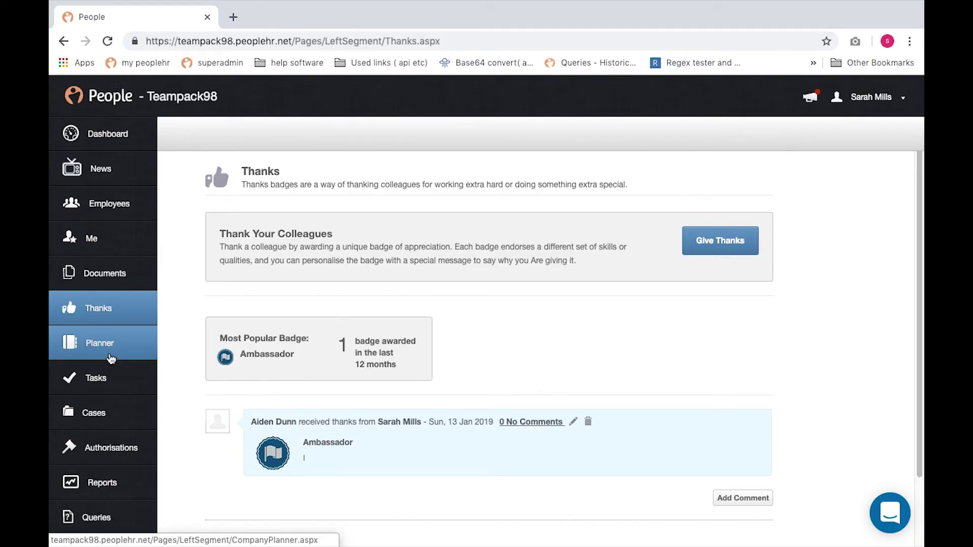
pyautogui.click(111, 358)
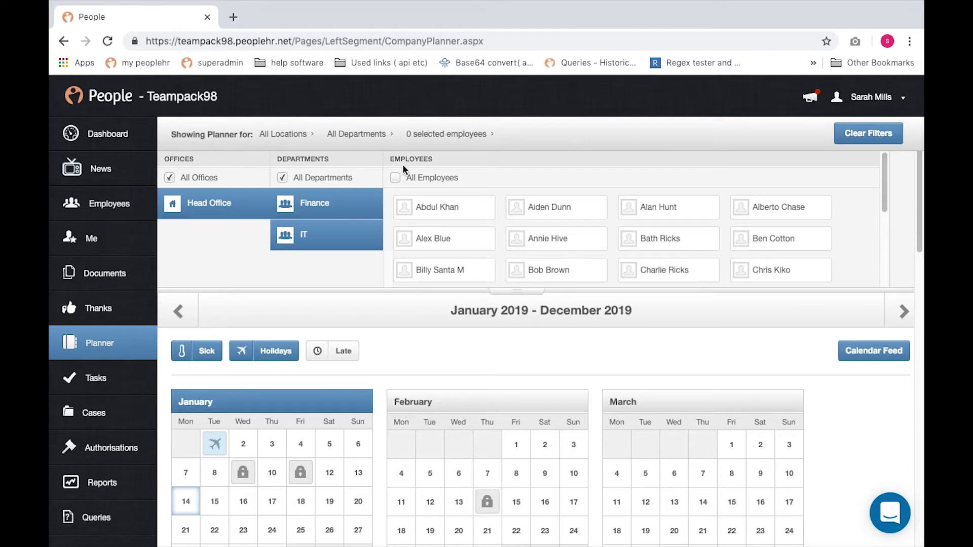
pyautogui.click(395, 177)
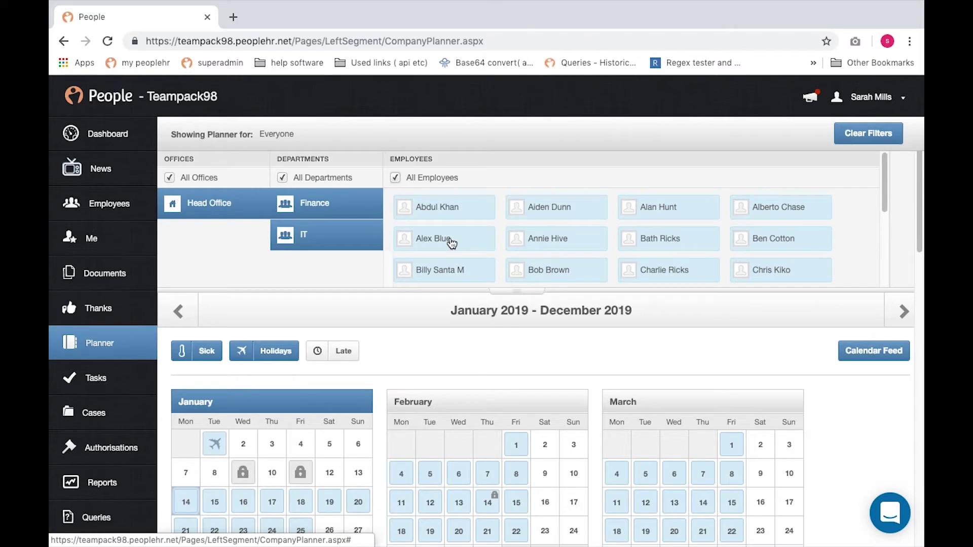
# Review the planner's employee list and monthly calendars, and open the day-locking option for 16 February 2019 without locking the day
pyautogui.scroll(-3, 451, 243)
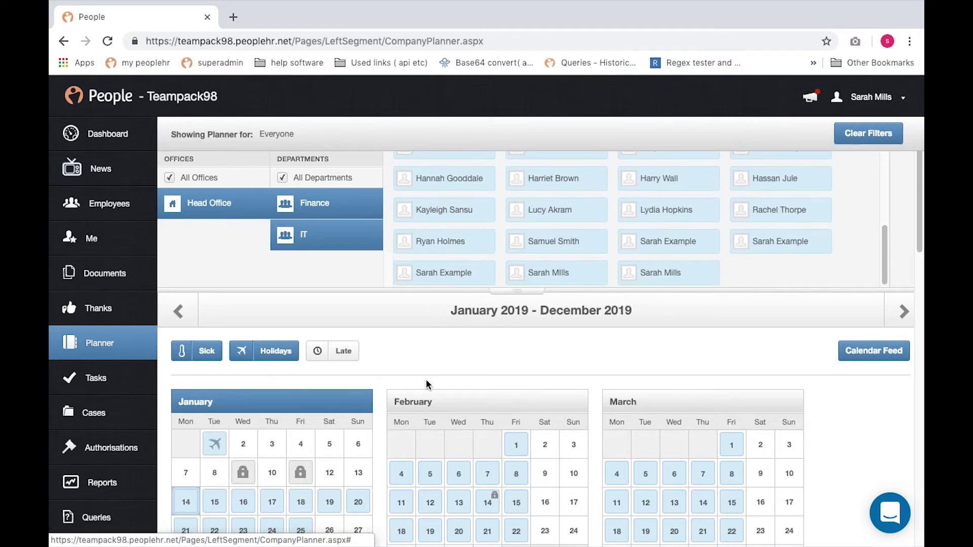
pyautogui.scroll(-5, 428, 385)
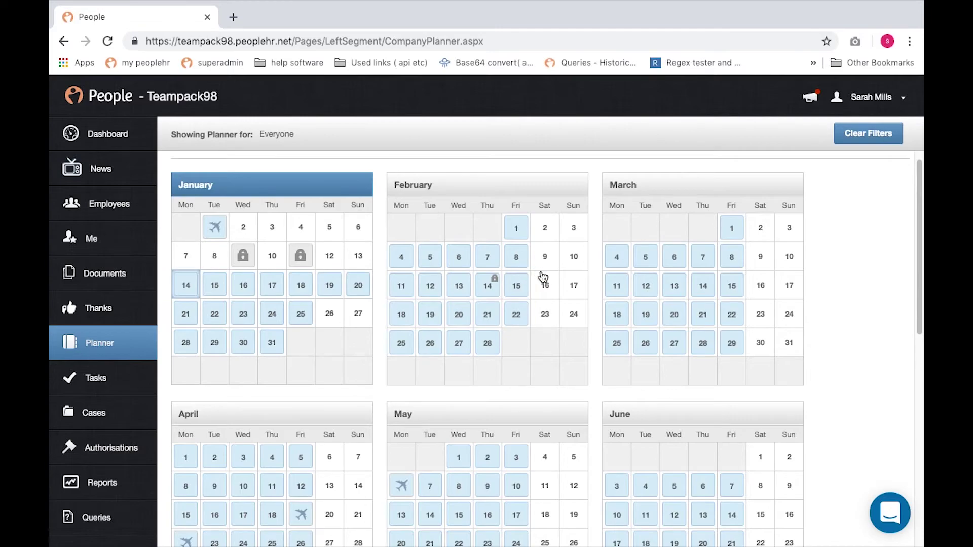
pyautogui.click(548, 286)
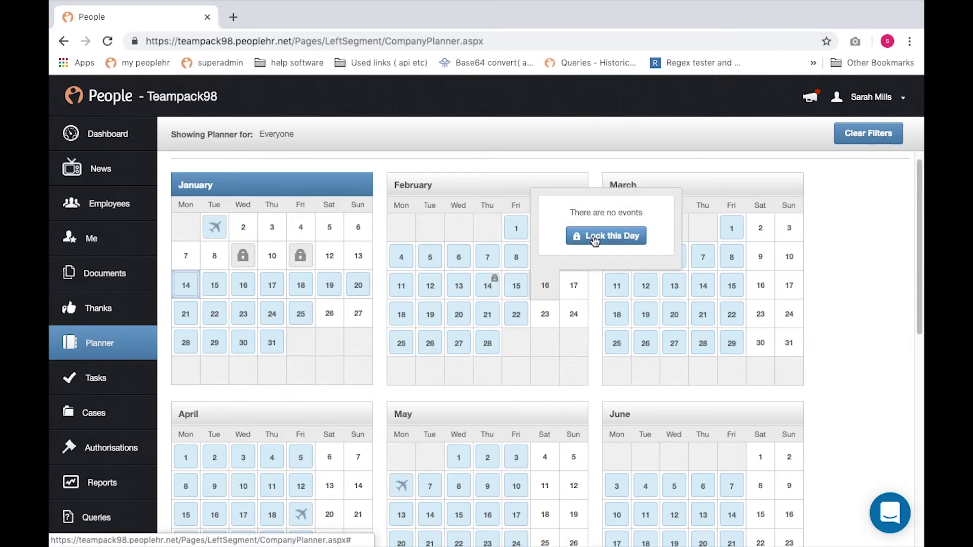
pyautogui.scroll(1, 824, 259)
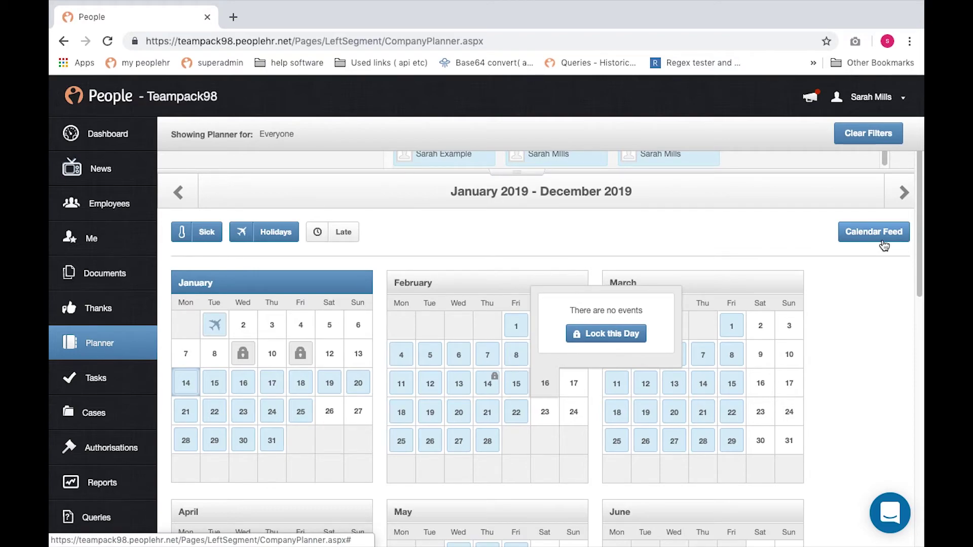
# Try subscribing to the Birthday automatic alert in Tasks with Manager as the recipient, and cancel the alert changes
pyautogui.click(96, 378)
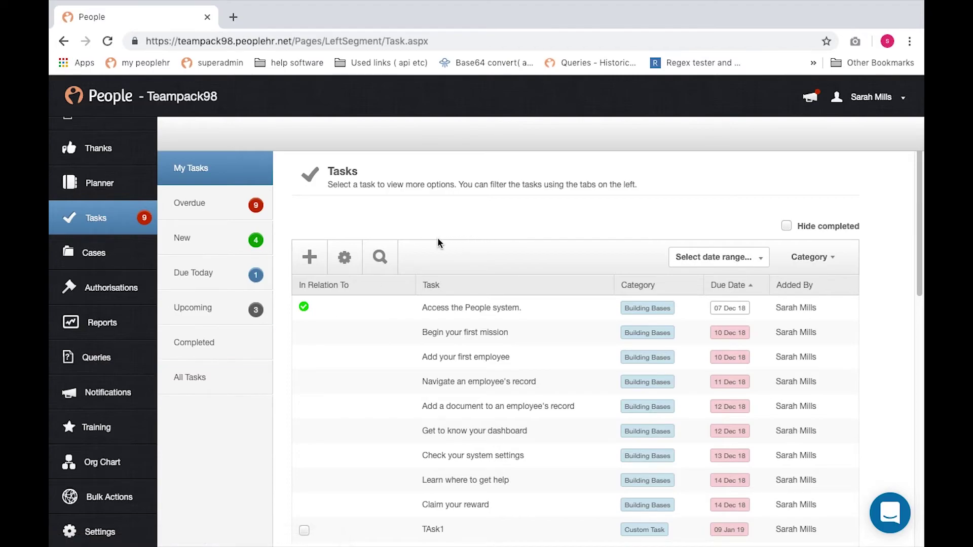
pyautogui.click(349, 256)
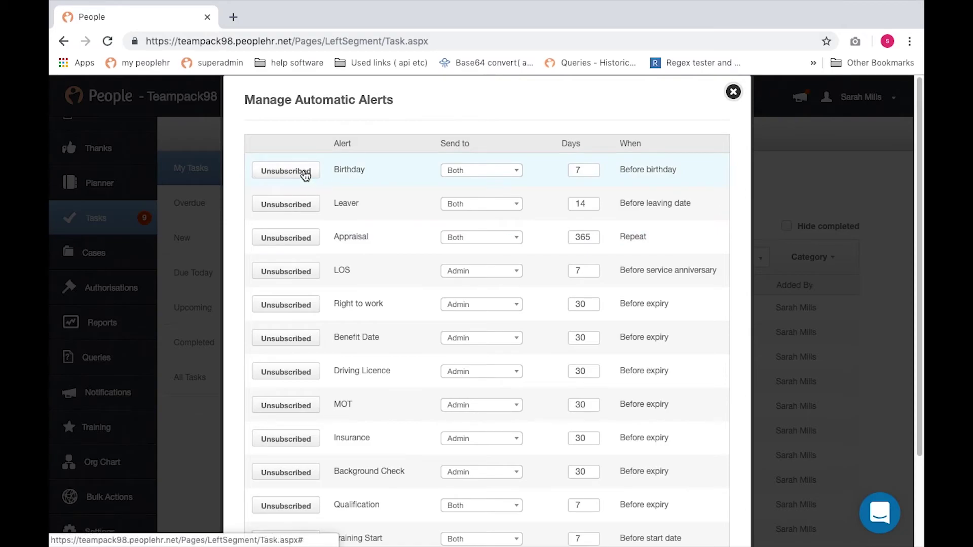
pyautogui.click(304, 173)
pyautogui.click(506, 169)
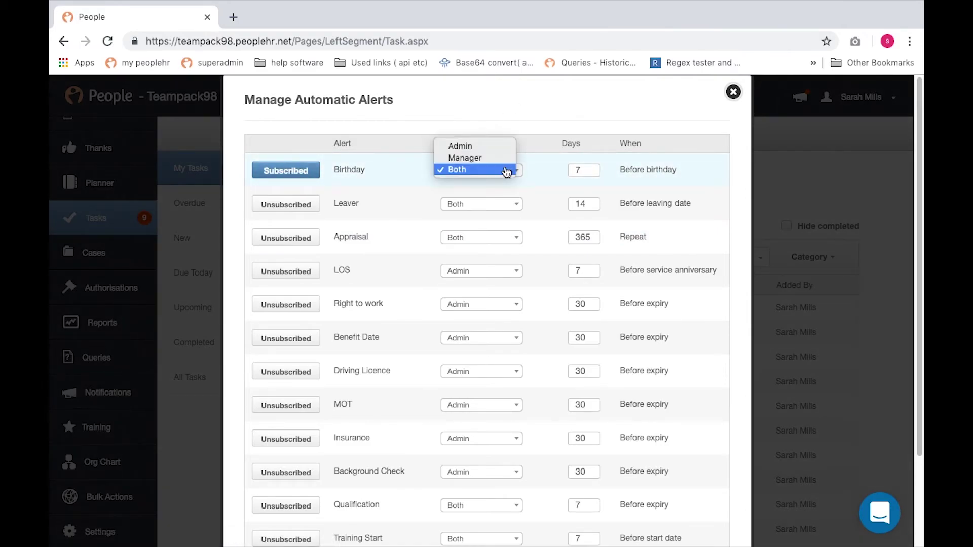
pyautogui.press('Escape')
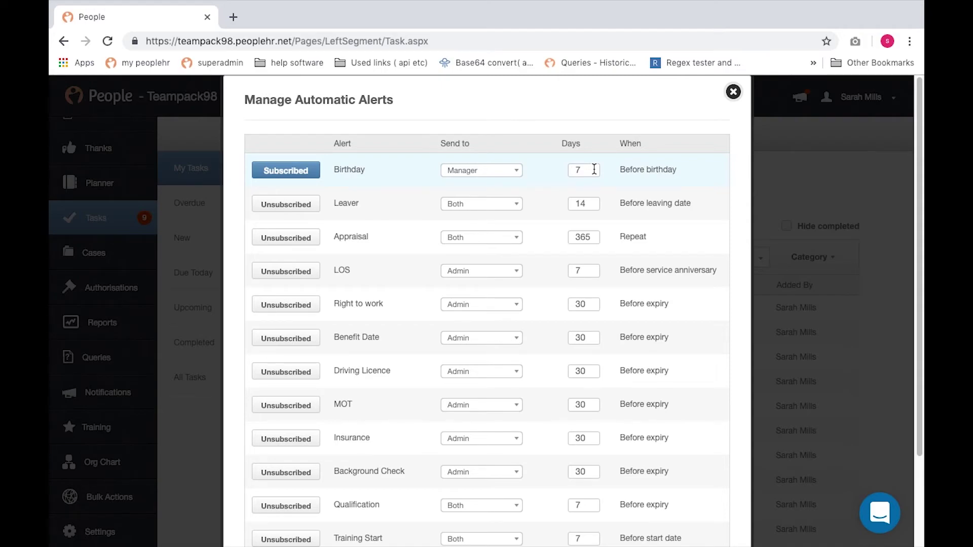
pyautogui.scroll(-3, 593, 300)
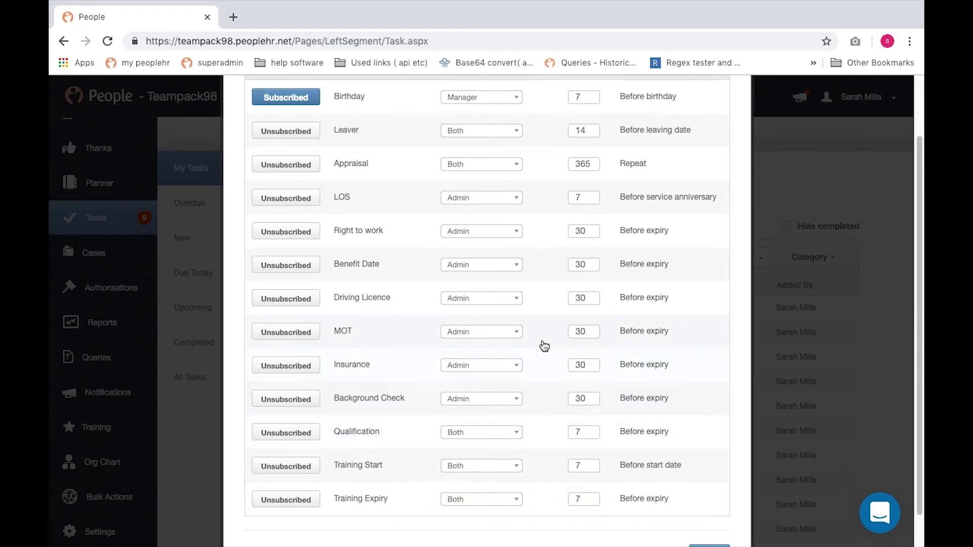
pyautogui.scroll(-2, 542, 343)
pyautogui.click(661, 519)
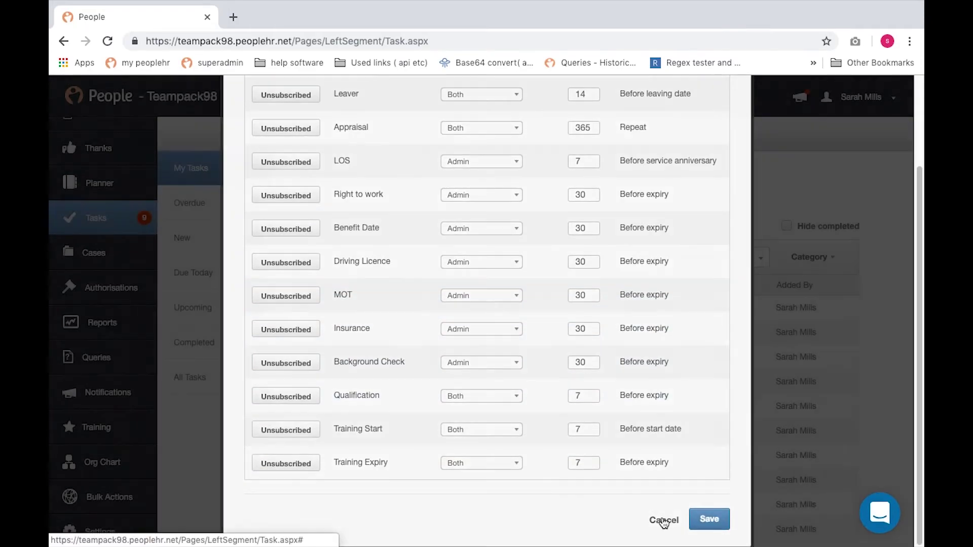
# Open the name search for the task list, leaving it empty
pyautogui.click(380, 257)
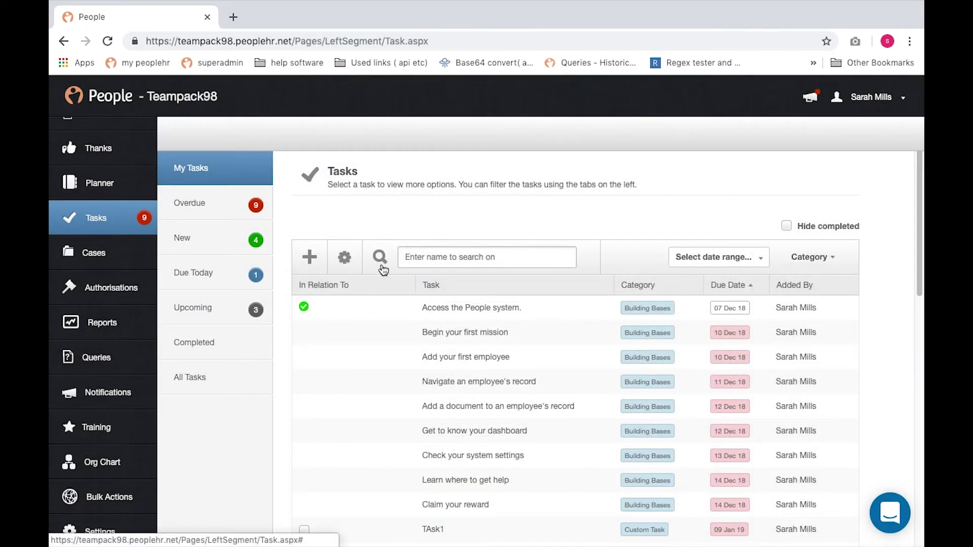
pyautogui.click(425, 253)
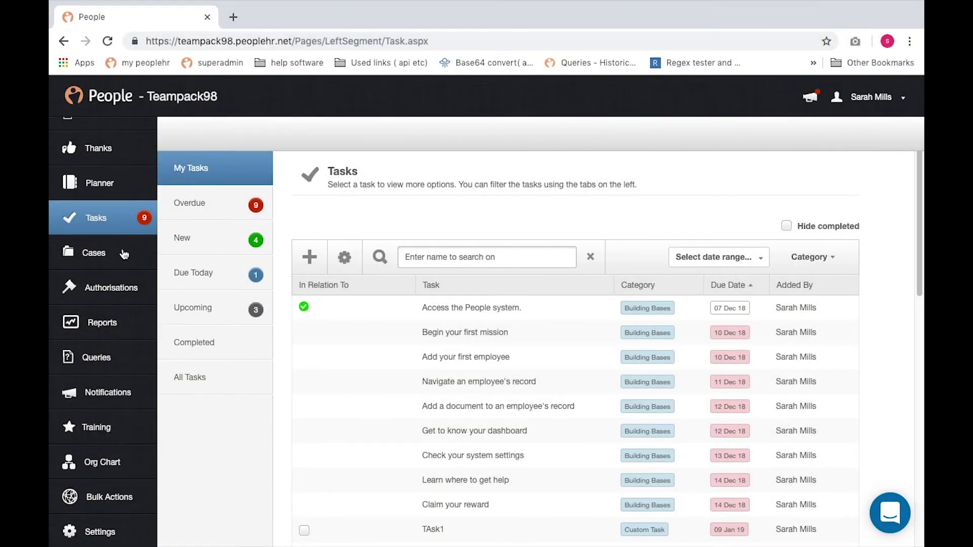
# View the Case Management page and the holiday requests under Authorisations
pyautogui.click(94, 261)
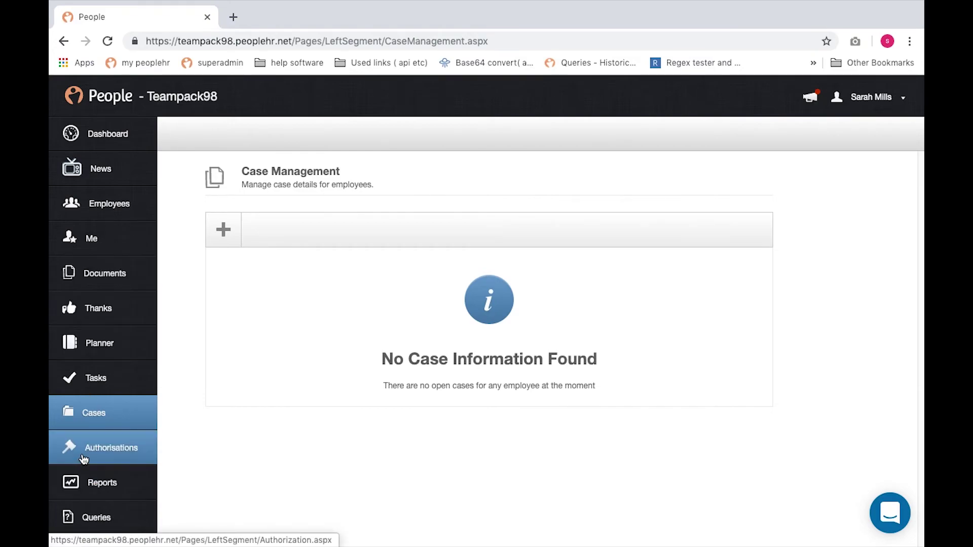
pyautogui.click(84, 460)
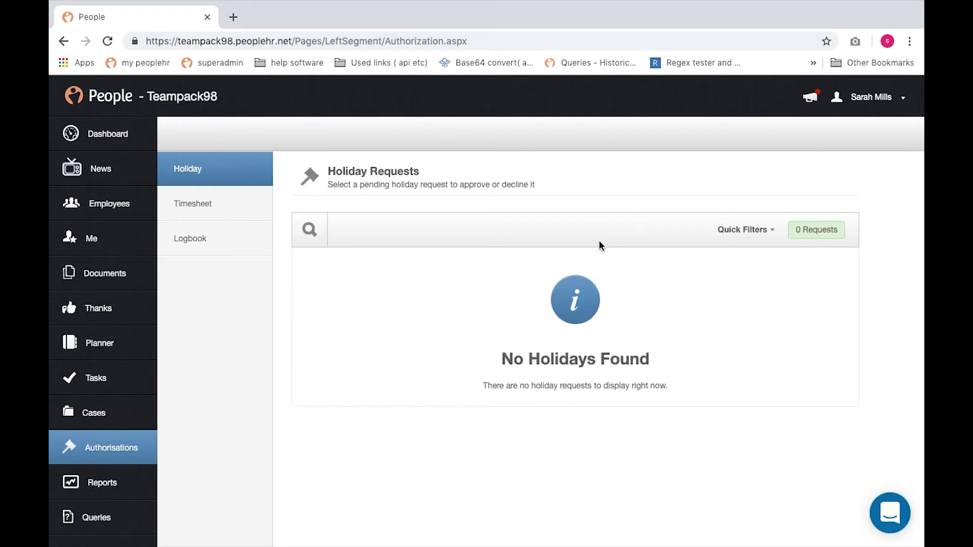
pyautogui.click(880, 102)
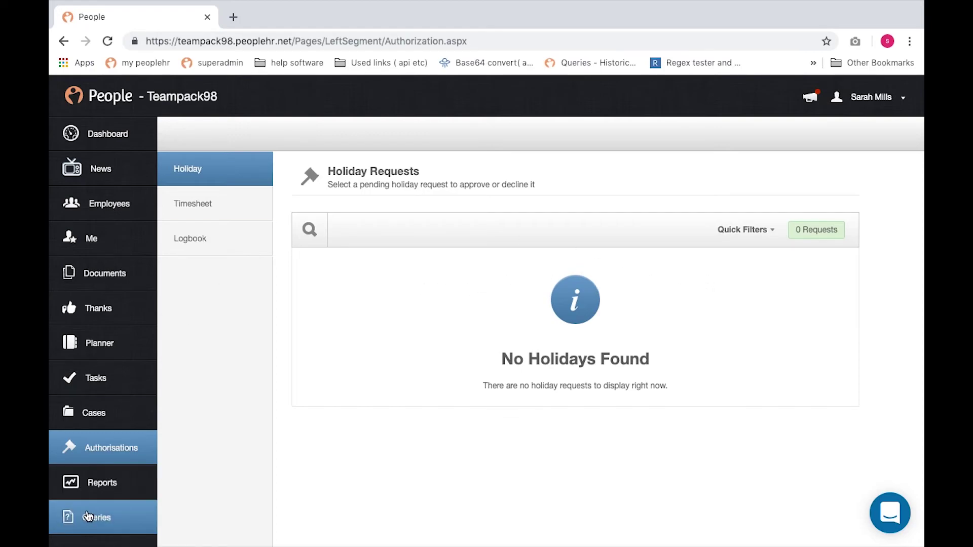
# Browse the available company reports, including Highest vs Lowest Earners, Top Facts About Our Company and Staff Turnover
pyautogui.click(94, 482)
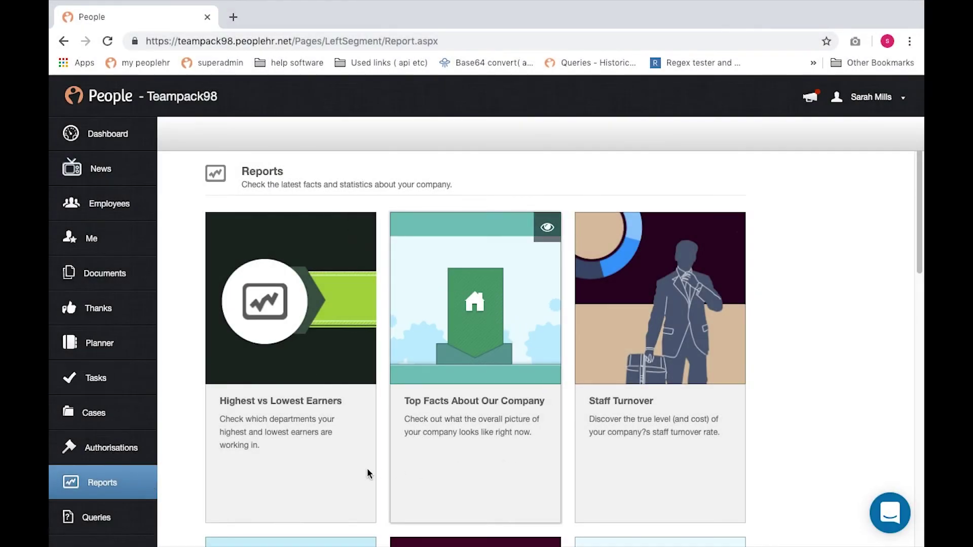
pyautogui.scroll(-3, 522, 385)
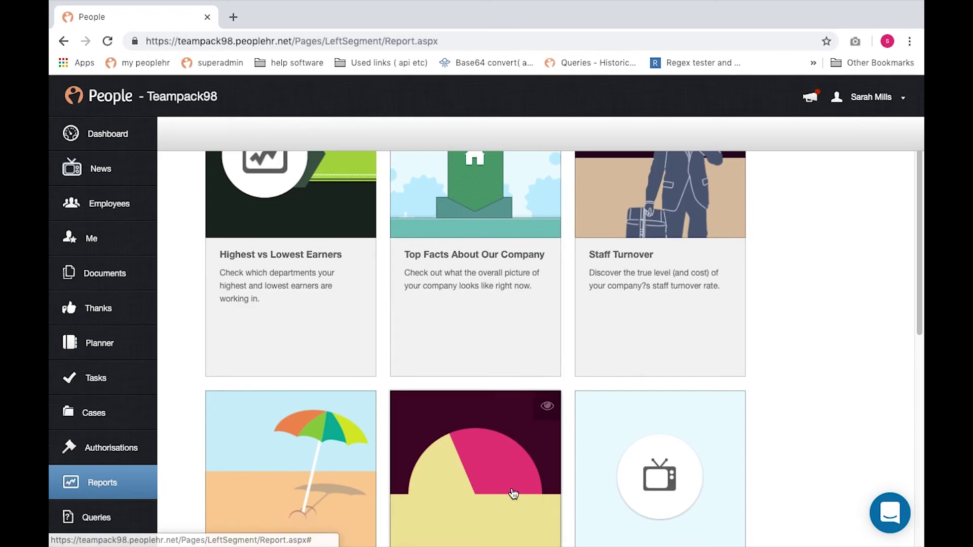
pyautogui.scroll(1, 454, 270)
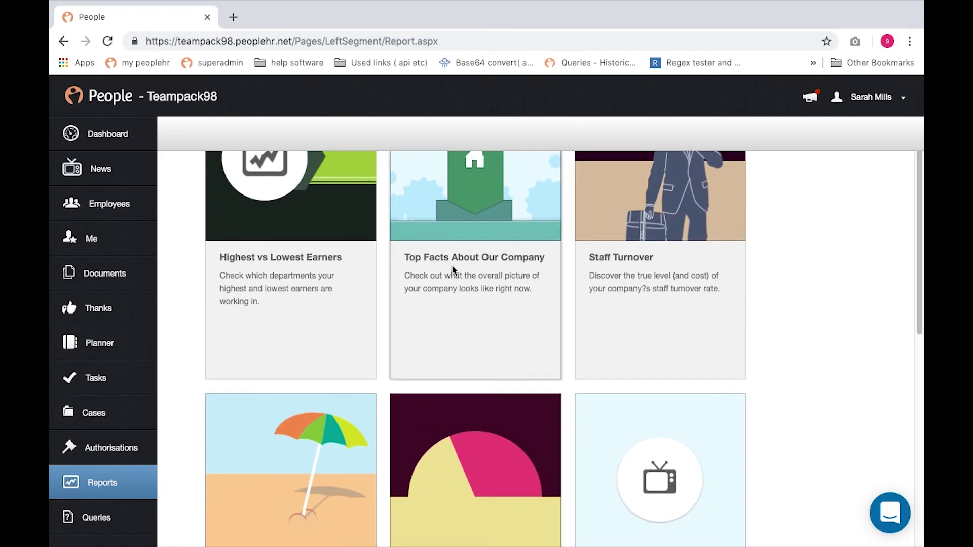
pyautogui.scroll(3, 454, 271)
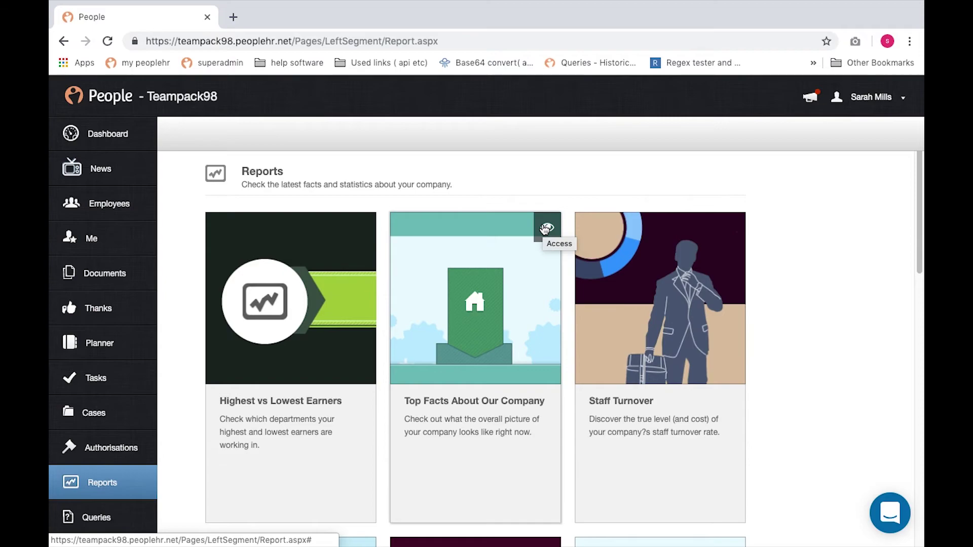
# View the queries and system notifications, and examine the list of bulk actions for updating multiple employee records
pyautogui.click(73, 513)
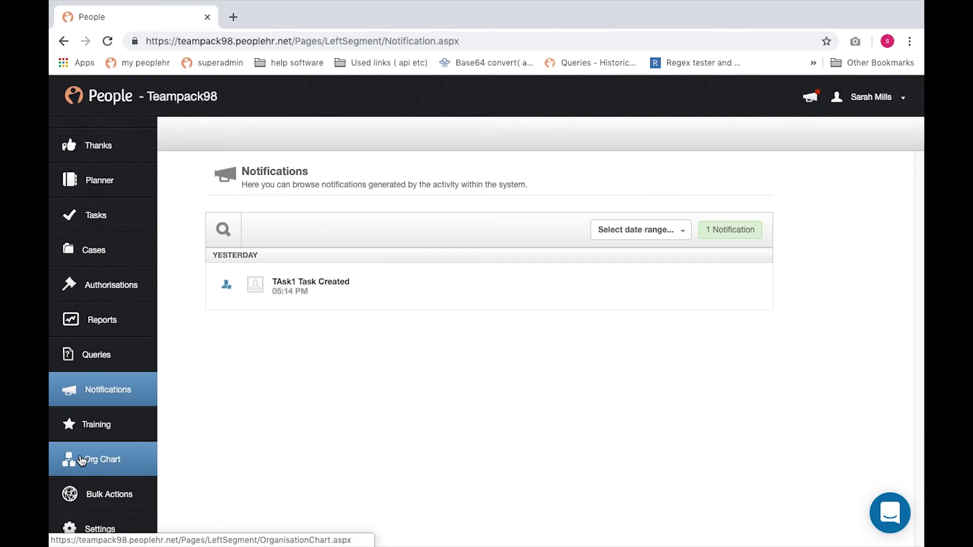
pyautogui.click(88, 494)
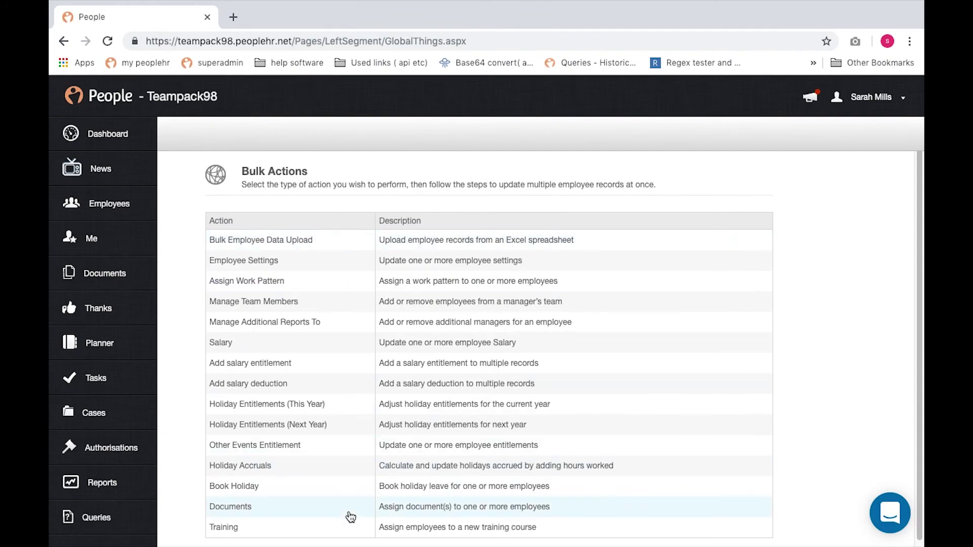
pyautogui.scroll(-3, 129, 495)
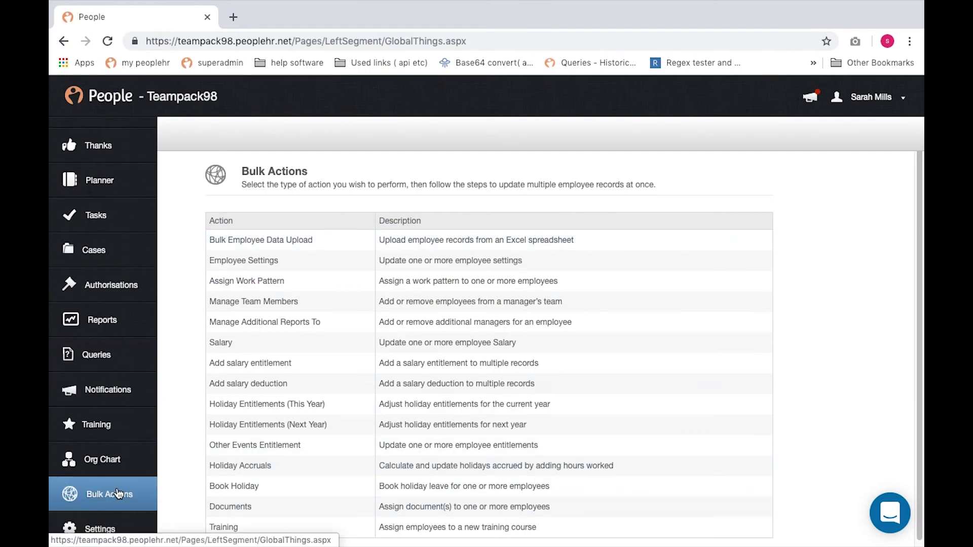
# Activate self service in the Licences section of the system settings and save the change
pyautogui.click(130, 540)
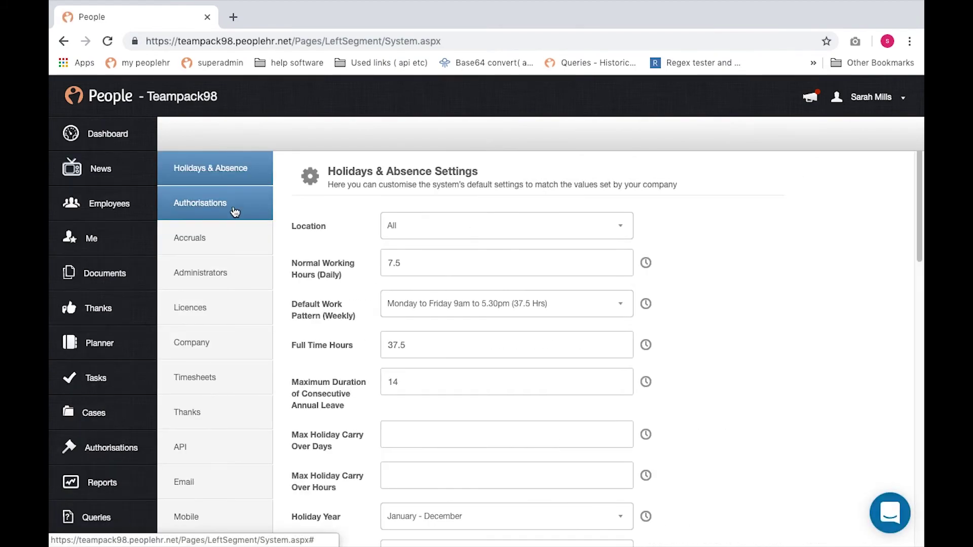
pyautogui.click(228, 231)
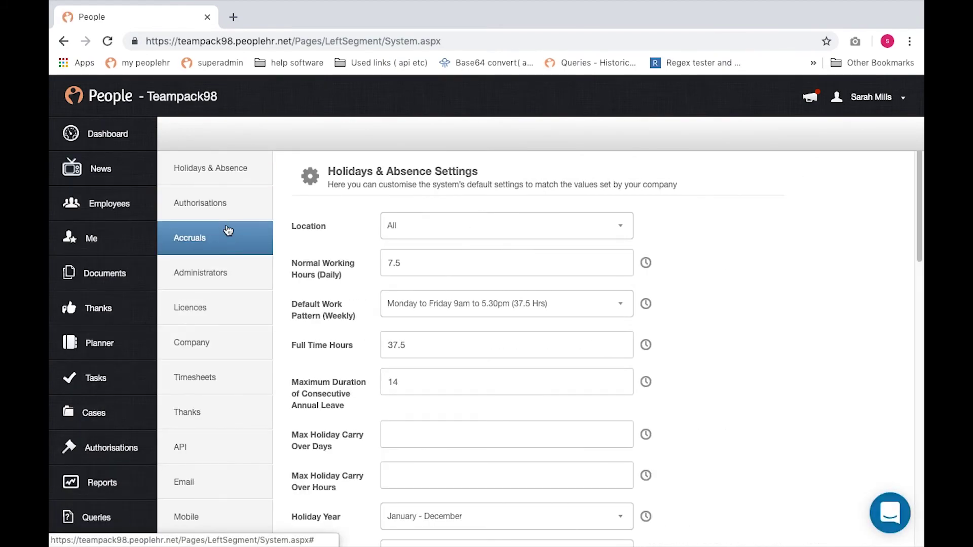
pyautogui.click(207, 308)
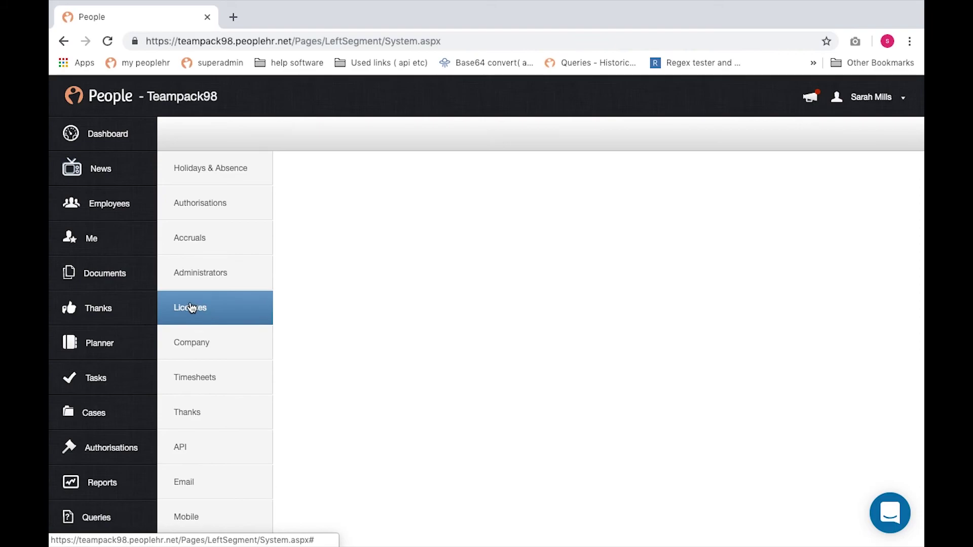
pyautogui.scroll(-4, 398, 343)
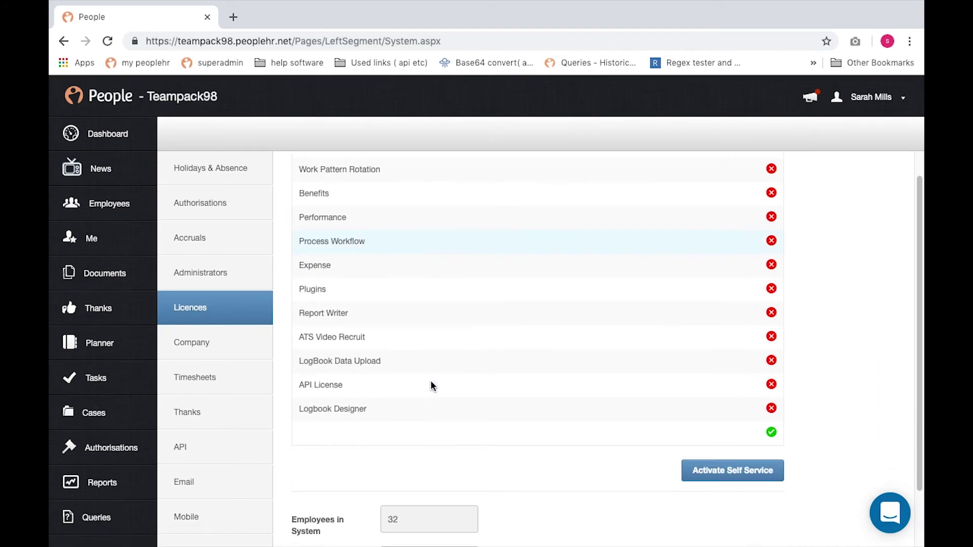
pyautogui.click(762, 424)
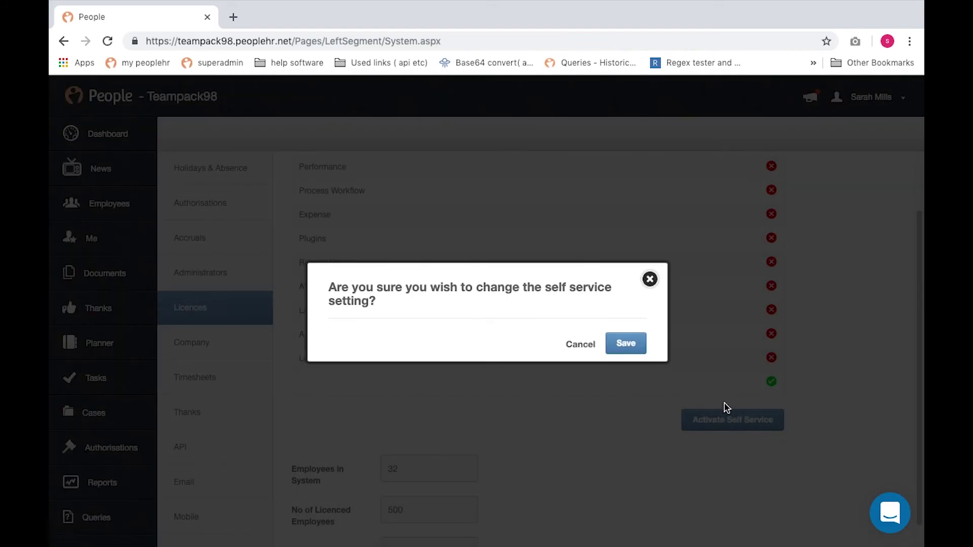
pyautogui.click(629, 335)
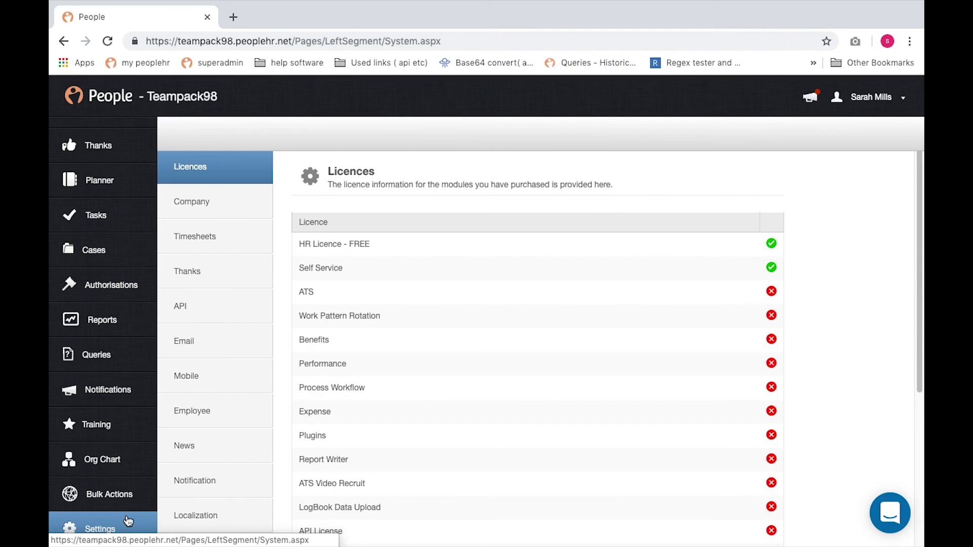
# Check the account menu and open the support chat window
pyautogui.click(887, 101)
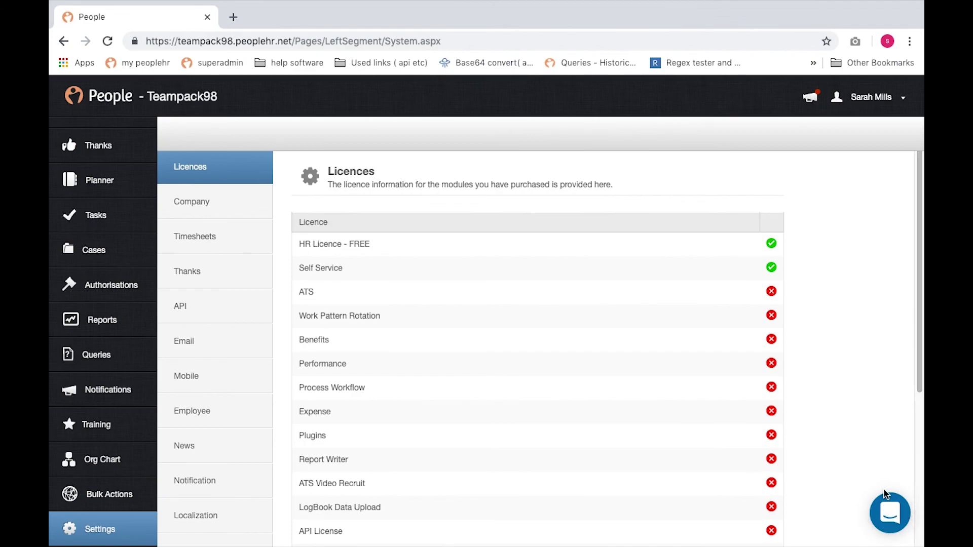
pyautogui.click(890, 517)
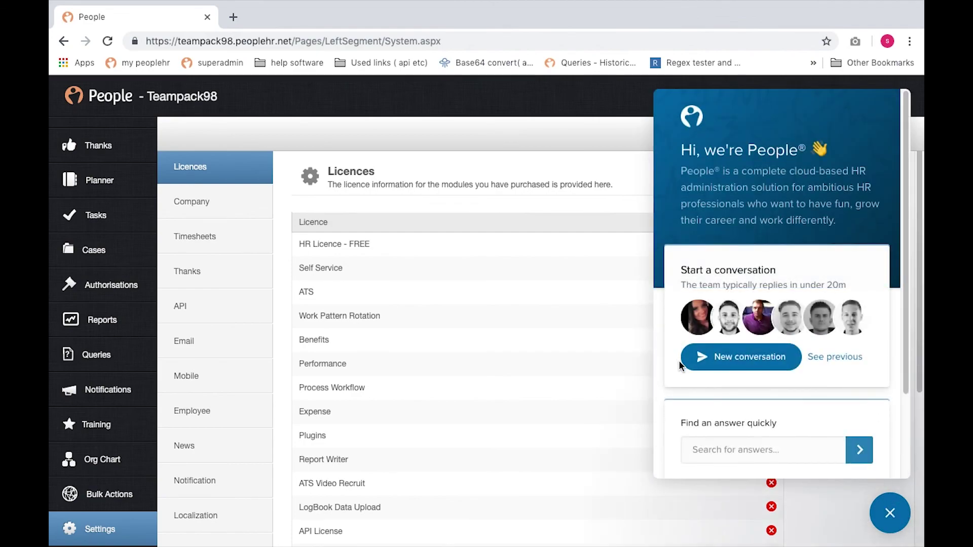